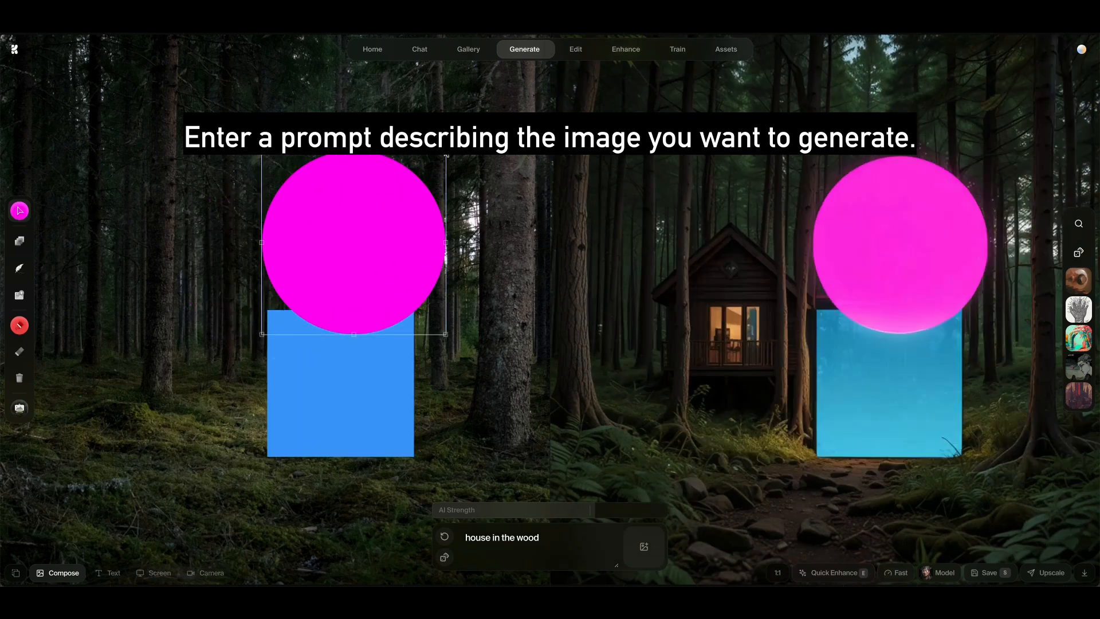
Shrink the magenta circle, place it over the upper edge of the blue square, and recolour it light grey.
{"action": "left_click_drag", "start_coordinate": [446, 152], "coordinate": [352, 246]}
{"action": "left_click_drag", "start_coordinate": [292, 298], "coordinate": [333, 309]}
{"action": "left_click", "coordinate": [19, 211]}
{"action": "left_click", "coordinate": [57, 177]}
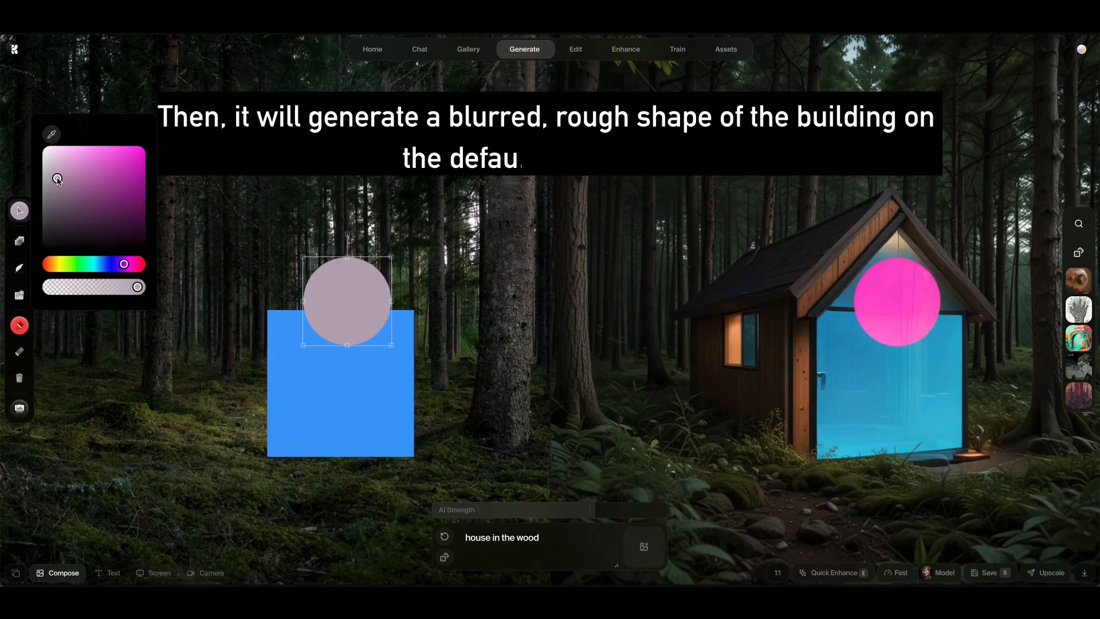
{"action": "left_click", "coordinate": [44, 174]}
Recolour the blue square to a dark yellow.
{"action": "left_click", "coordinate": [380, 401]}
{"action": "left_click", "coordinate": [20, 211]}
{"action": "left_click", "coordinate": [81, 173]}
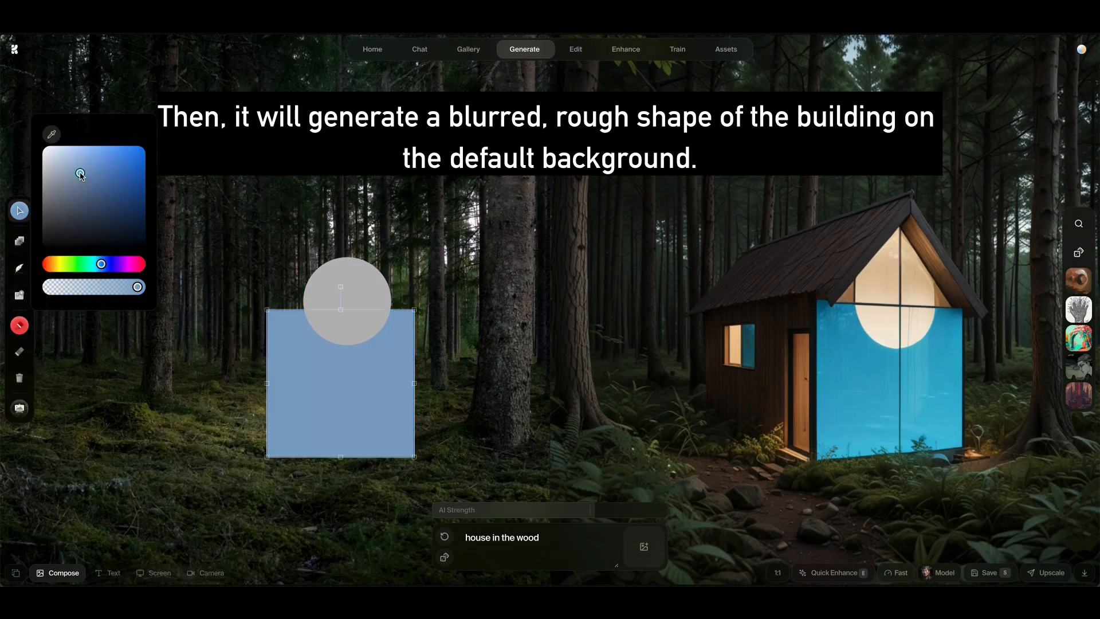
{"action": "left_click", "coordinate": [62, 263]}
{"action": "left_click", "coordinate": [121, 182]}
Enlarge the yellow square from its upper-left corner and lower the AI strength slightly.
{"action": "left_click", "coordinate": [306, 336]}
{"action": "left_click_drag", "start_coordinate": [266, 310], "coordinate": [236, 279]}
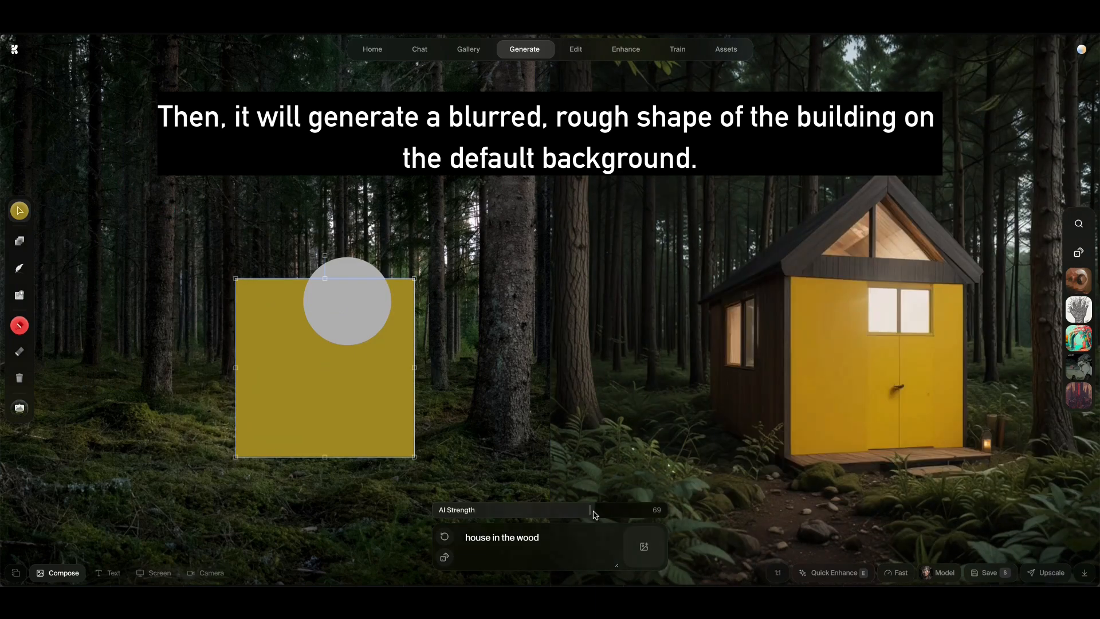
{"action": "mouse_move", "coordinate": [592, 514]}
{"action": "left_mouse_down"}
{"action": "mouse_move", "coordinate": [536, 517]}
{"action": "mouse_move", "coordinate": [588, 518]}
{"action": "left_mouse_up"}
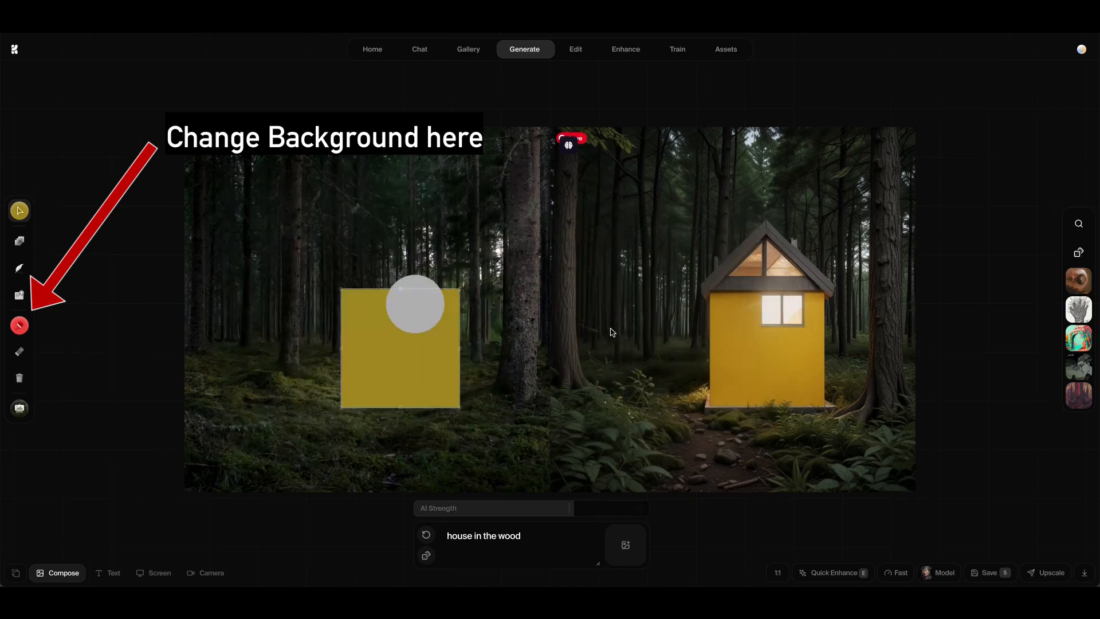
Replace the forest background with the nature photo of pink clouds in a blue sky, and shift the yellow square down and left.
{"action": "left_click", "coordinate": [19, 324]}
{"action": "left_click", "coordinate": [100, 200]}
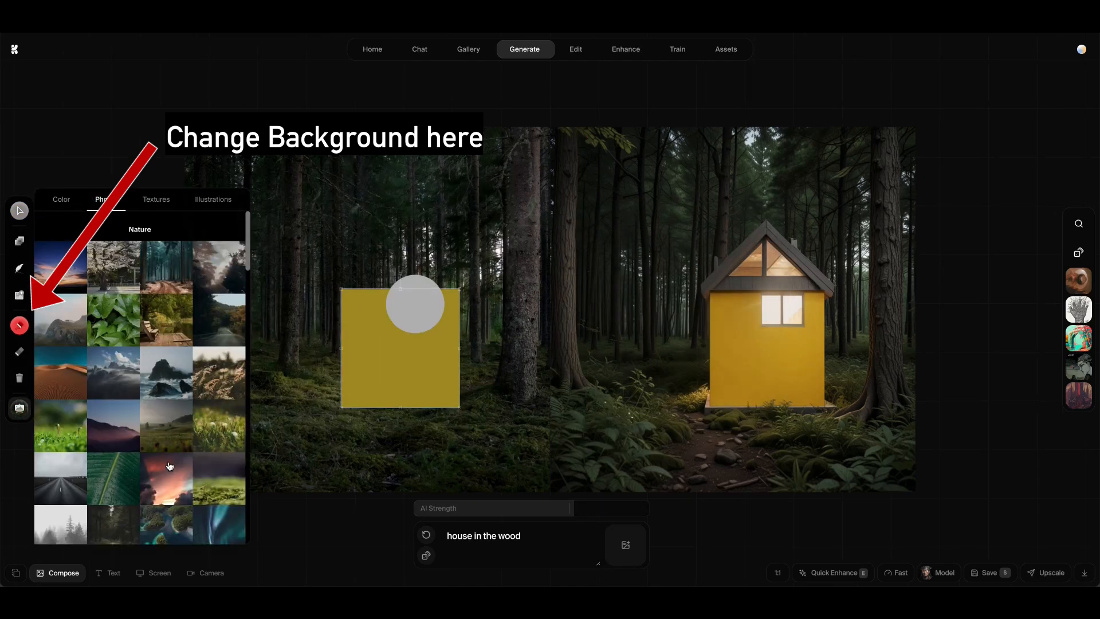
{"action": "scroll", "coordinate": [172, 402], "scroll_direction": "down", "scroll_amount": 5}
{"action": "scroll", "coordinate": [155, 402], "scroll_direction": "down", "scroll_amount": 5}
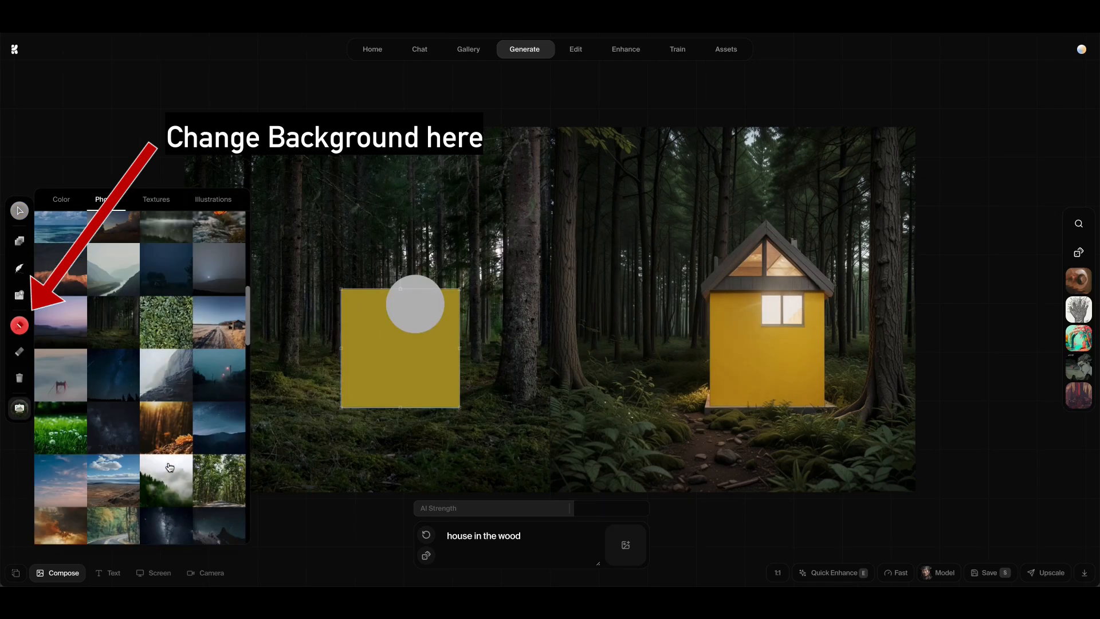
{"action": "left_click", "coordinate": [135, 338]}
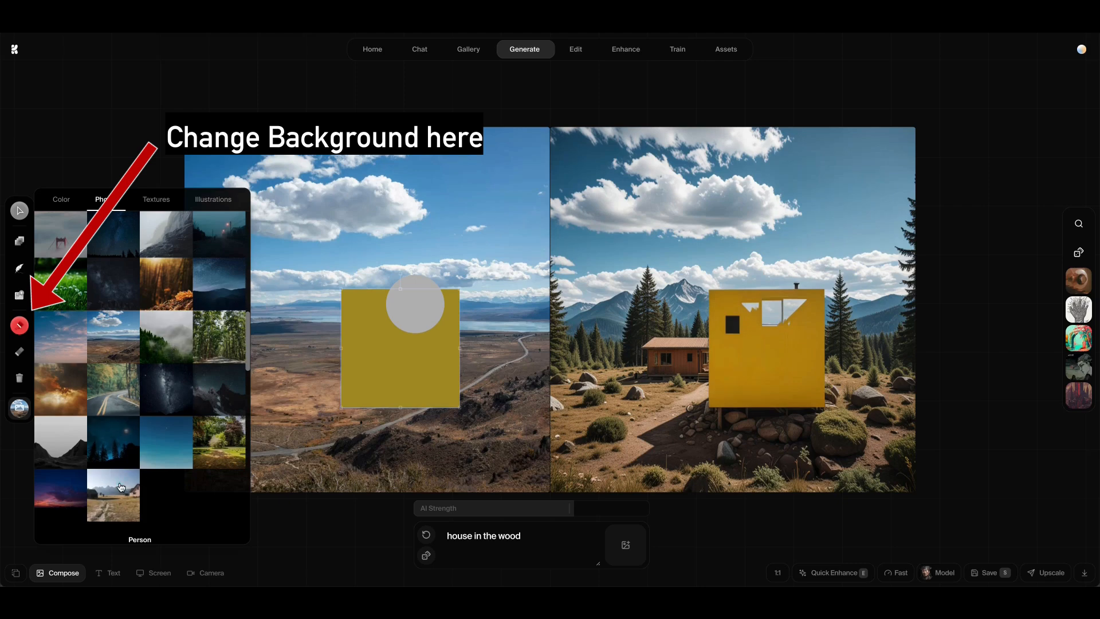
{"action": "left_click", "coordinate": [113, 495]}
{"action": "left_click", "coordinate": [60, 337]}
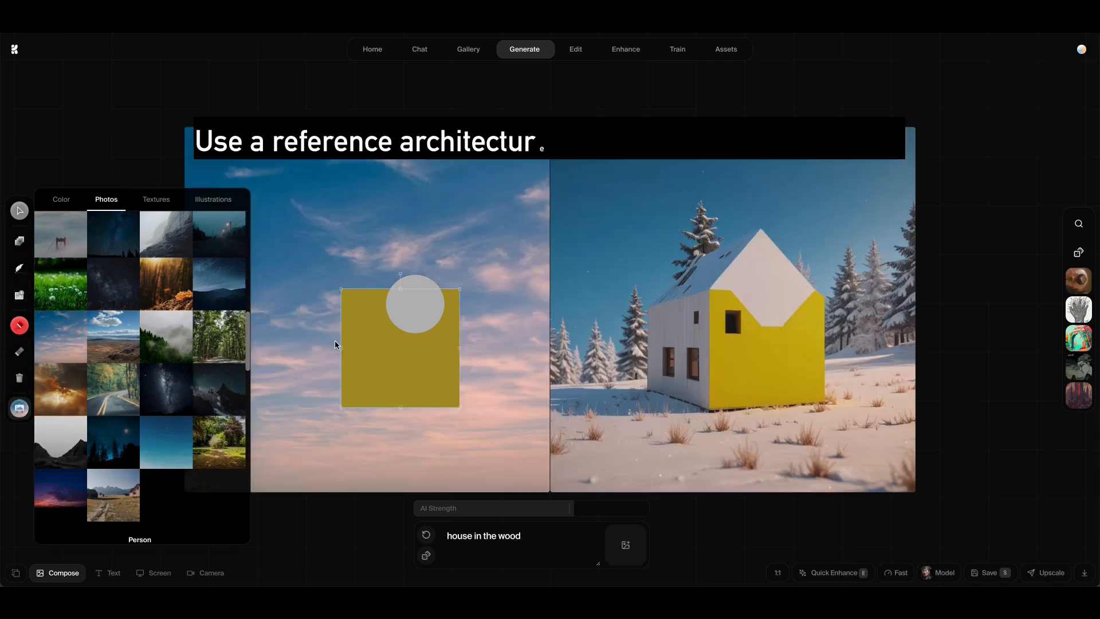
{"action": "left_click_drag", "start_coordinate": [400, 348], "coordinate": [310, 389]}
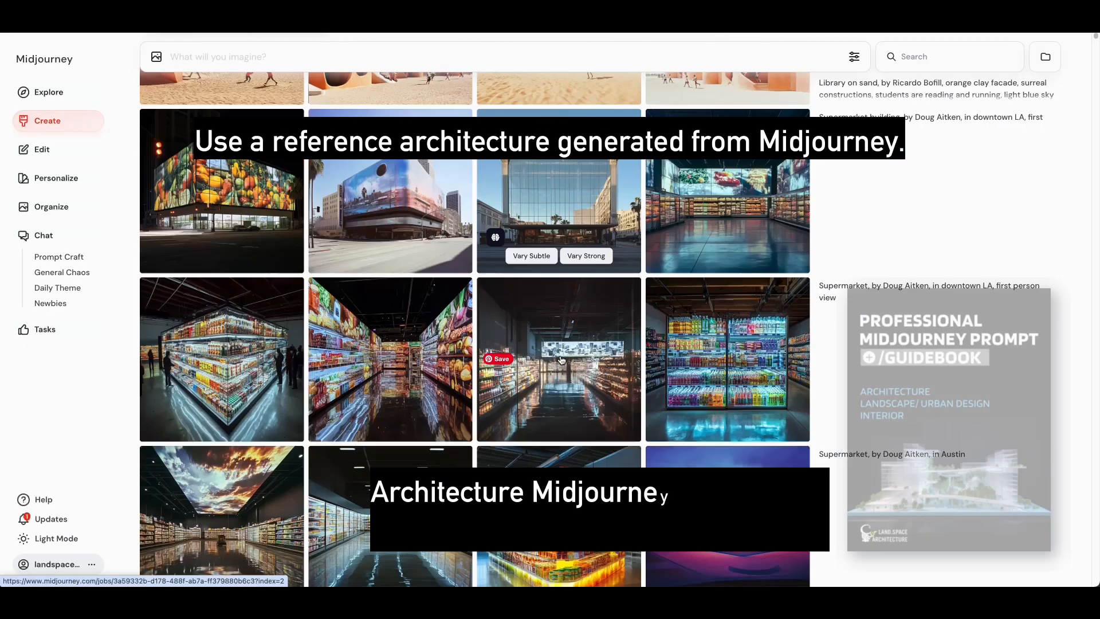
In Midjourney, find the generated image of orange and pink villas on a cliff and download it.
{"action": "scroll", "coordinate": [404, 245], "scroll_direction": "down", "scroll_amount": 5}
{"action": "left_click", "coordinate": [404, 245]}
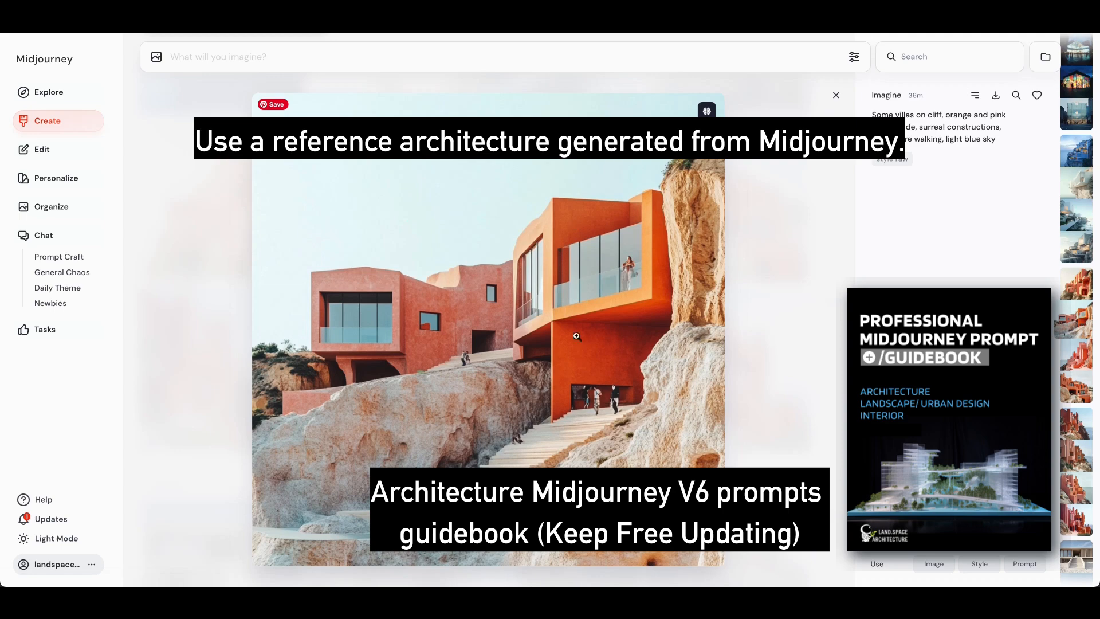
{"action": "left_click", "coordinate": [995, 96]}
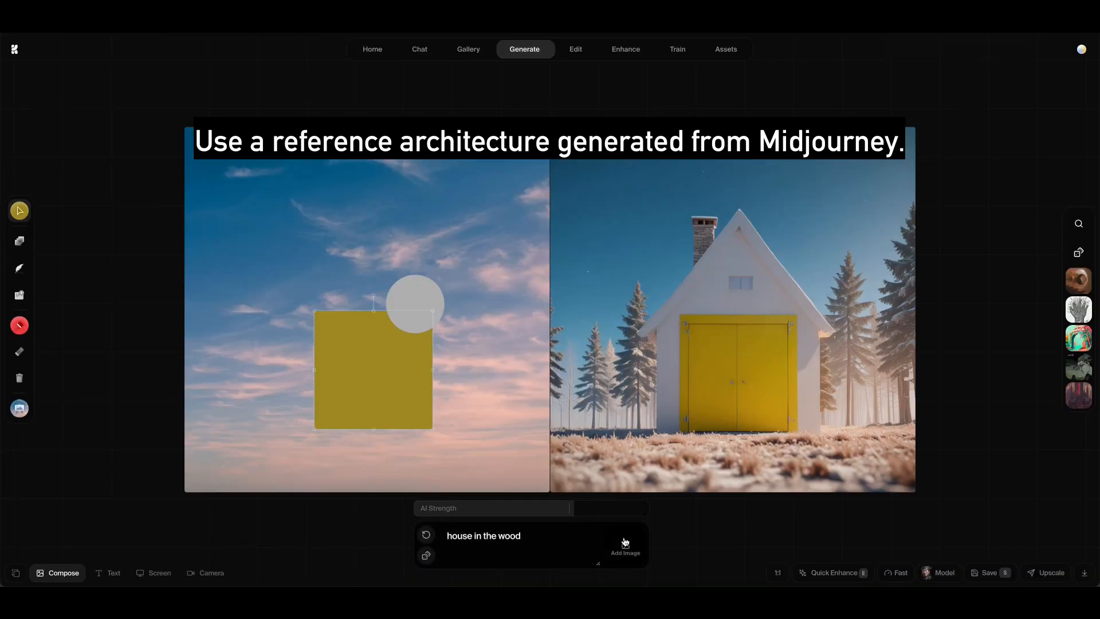
Back in Krea, add the cliff villa image from the Downloads folder as the prompt's reference image.
{"action": "left_click", "coordinate": [625, 543]}
{"action": "left_click", "coordinate": [166, 138]}
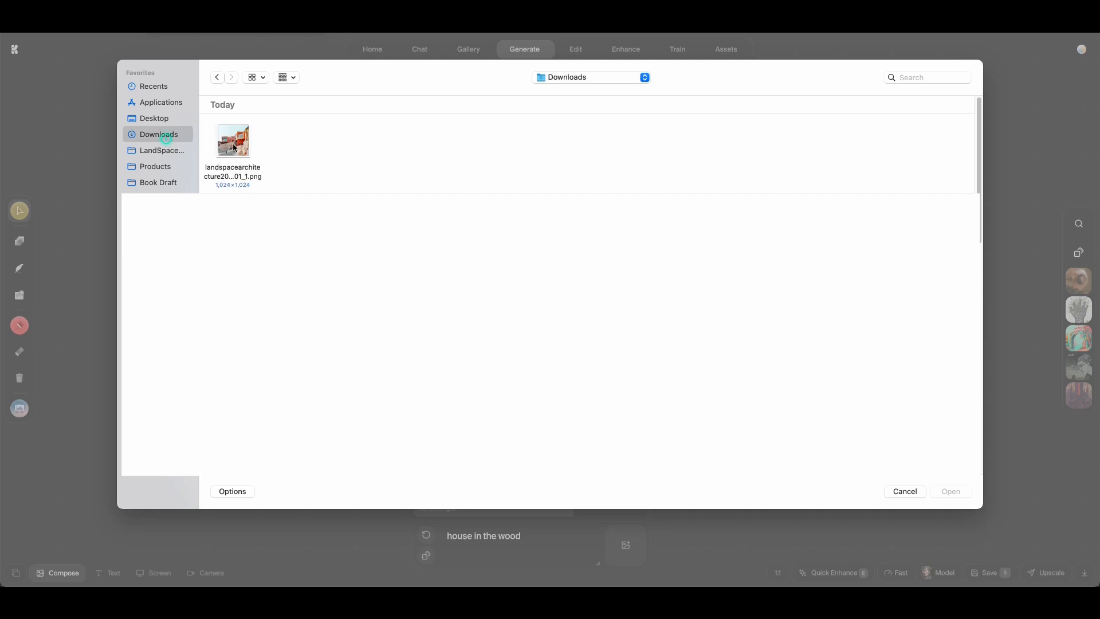
{"action": "double_click", "coordinate": [235, 147]}
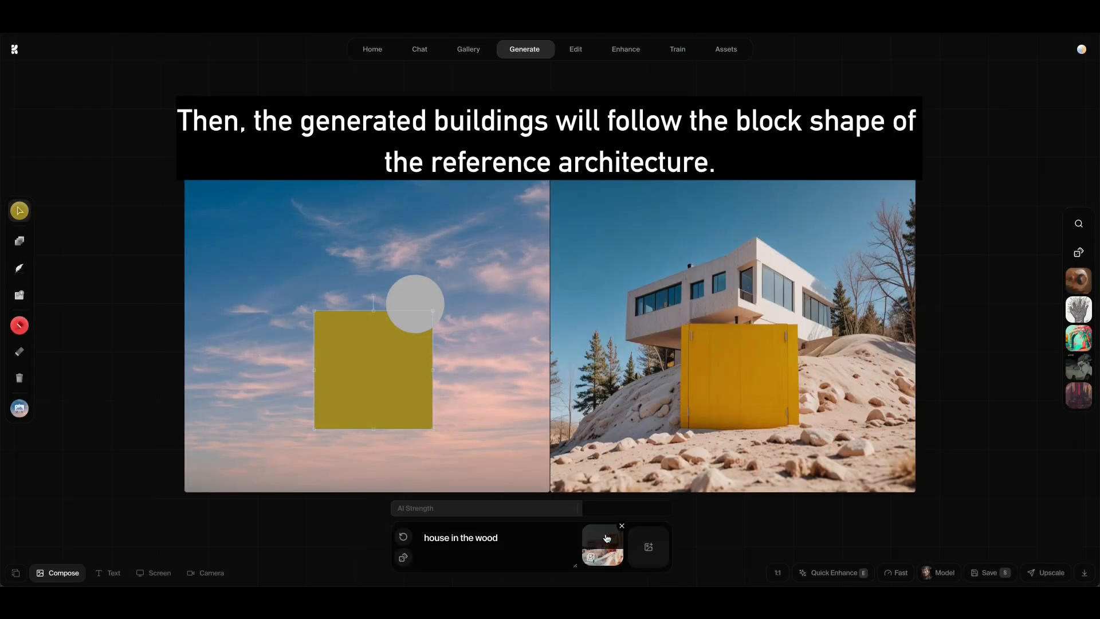
Replace the prompt with "library at the edge of cliff, minimalistic".
{"action": "left_click_drag", "start_coordinate": [504, 542], "coordinate": [401, 538]}
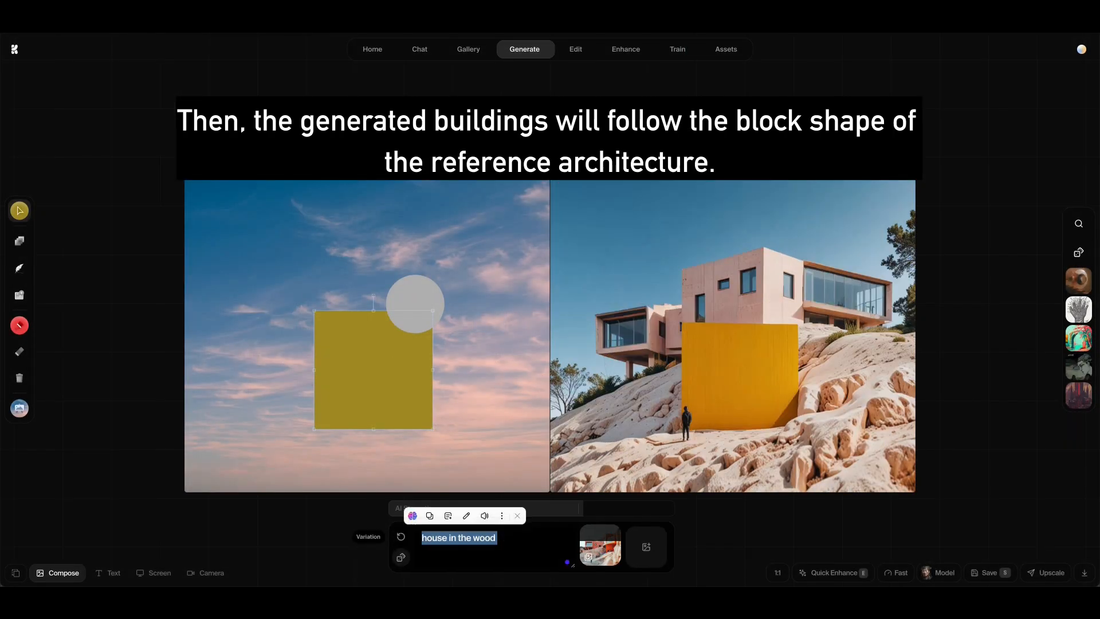
{"action": "key", "text": "BackSpace"}
{"action": "type", "text": "library at the edg"}
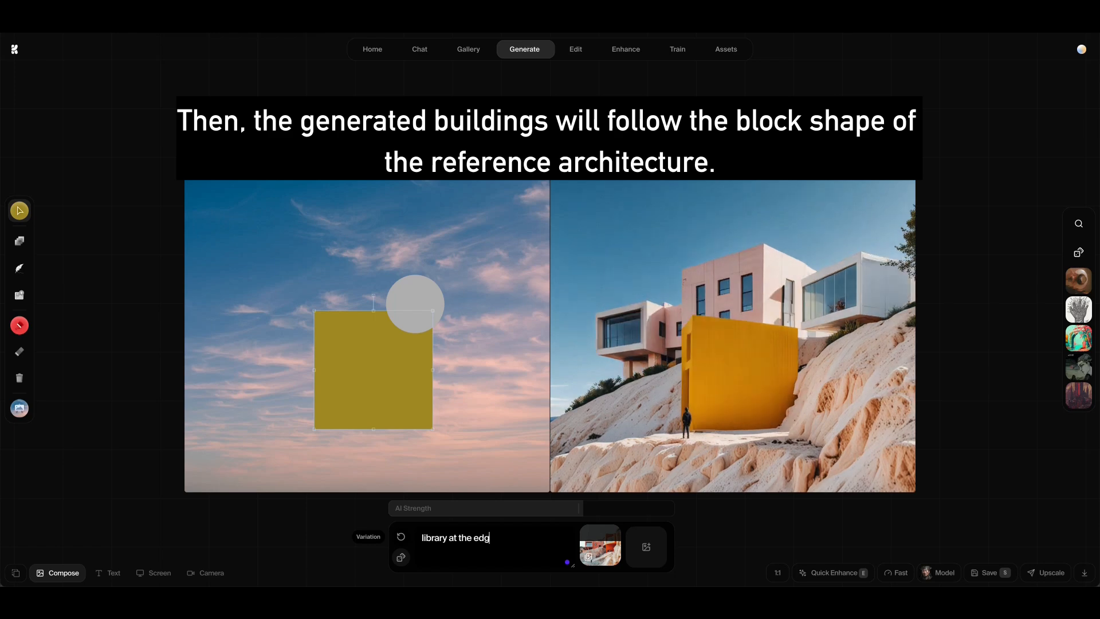
{"action": "type", "text": "e of cliff, minimalistic"}
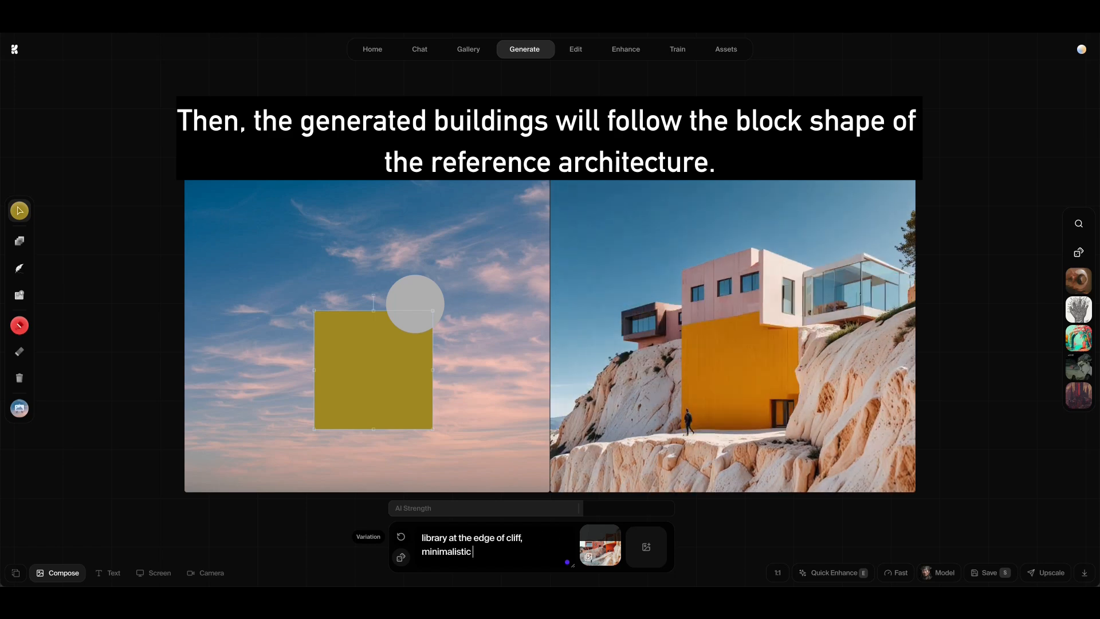
Recolour the yellow square to brick red.
{"action": "mouse_move", "coordinate": [20, 213]}
{"action": "left_click", "coordinate": [90, 166]}
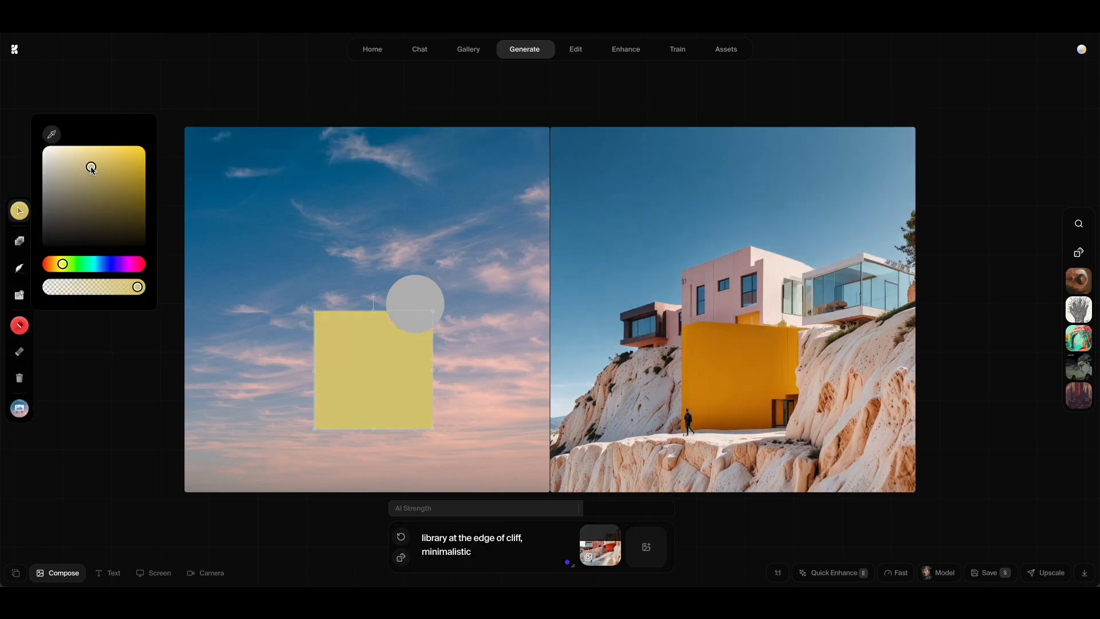
{"action": "left_click", "coordinate": [52, 263]}
{"action": "left_click", "coordinate": [116, 177]}
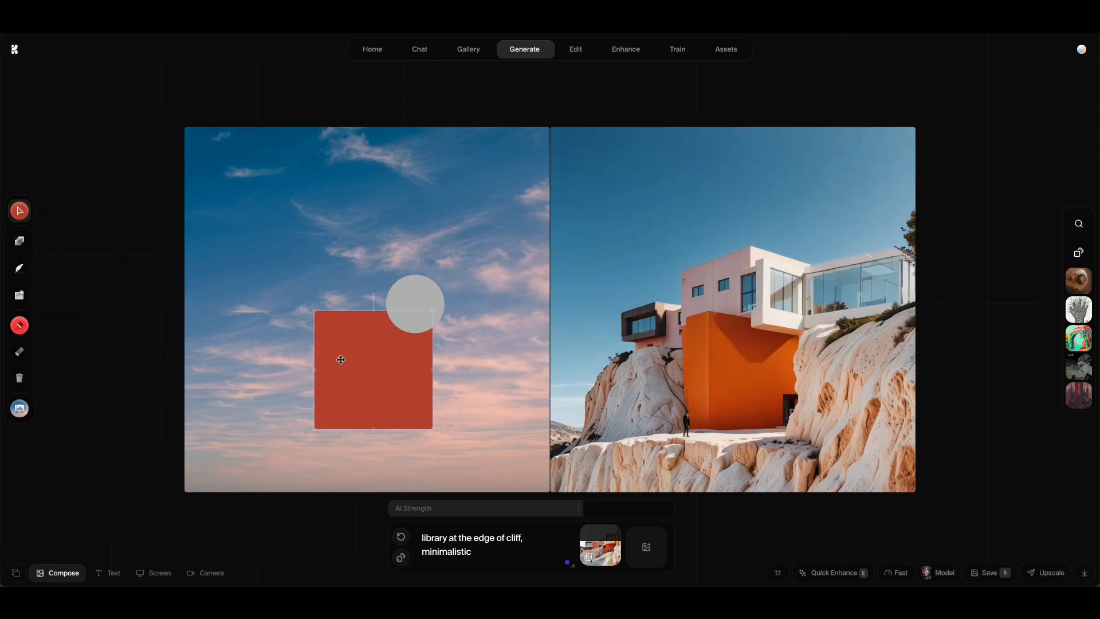
Delete the grey circle and move the red square to the upper right of the canvas.
{"action": "left_click_drag", "start_coordinate": [340, 359], "coordinate": [417, 358]}
{"action": "left_click_drag", "start_coordinate": [413, 308], "coordinate": [333, 375]}
{"action": "key", "text": "Delete"}
{"action": "left_click_drag", "start_coordinate": [480, 365], "coordinate": [464, 299]}
{"action": "mouse_move", "coordinate": [606, 550]}
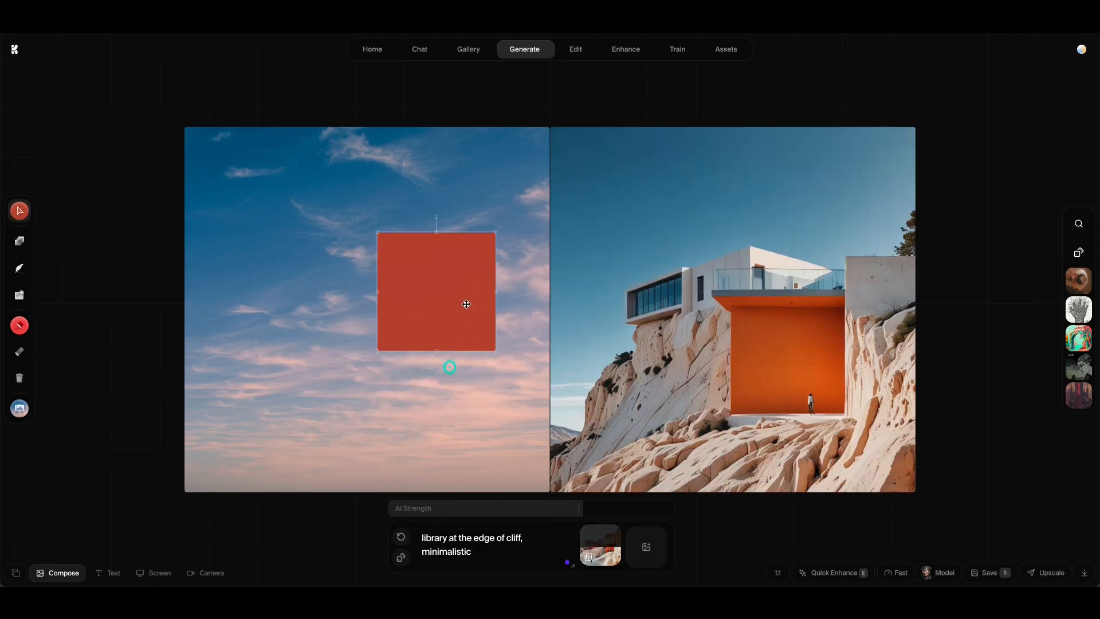
Stretch the red square into a wide, low block and paste a copy of it to start a stack of volumes.
{"action": "left_click_drag", "start_coordinate": [375, 292], "coordinate": [272, 292]}
{"action": "left_click_drag", "start_coordinate": [384, 232], "coordinate": [385, 286]}
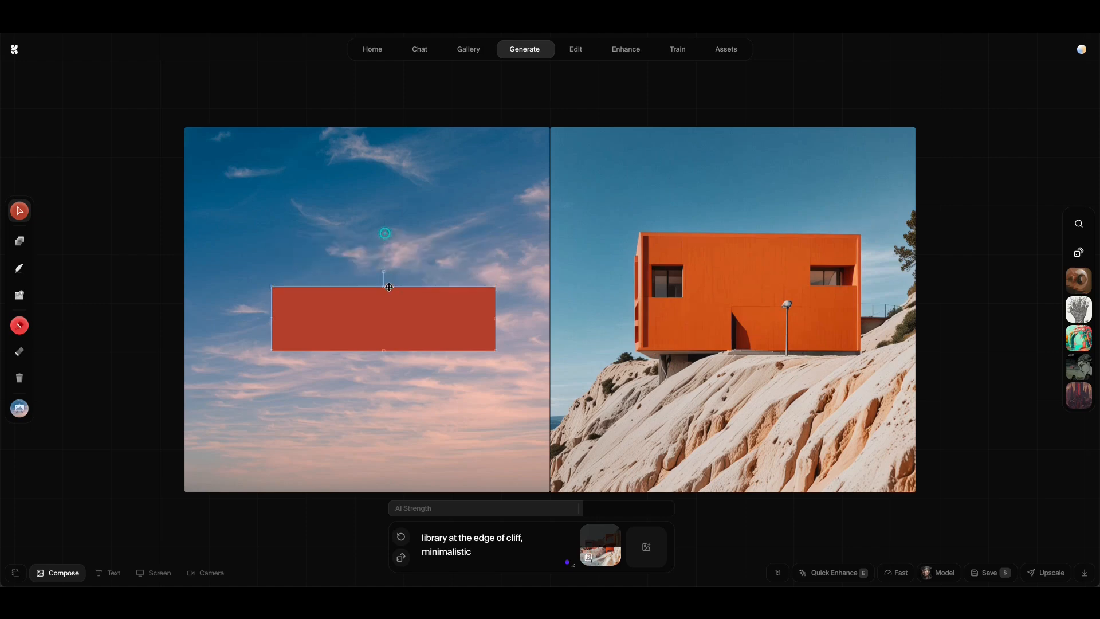
{"action": "key", "text": "ctrl+c"}
{"action": "key", "text": "ctrl+v"}
{"action": "left_click_drag", "start_coordinate": [394, 327], "coordinate": [397, 278]}
{"action": "left_click_drag", "start_coordinate": [534, 274], "coordinate": [437, 376]}
Add pale cyan window panels on the upper and lower-right blocks, and arrange the dusty pink blocks into offset stacked volumes.
{"action": "mouse_move", "coordinate": [23, 218]}
{"action": "left_click", "coordinate": [94, 262]}
{"action": "left_click", "coordinate": [62, 160]}
{"action": "left_click", "coordinate": [393, 342]}
{"action": "left_click_drag", "start_coordinate": [329, 364], "coordinate": [442, 365]}
{"action": "left_click_drag", "start_coordinate": [518, 368], "coordinate": [474, 368]}
{"action": "left_click_drag", "start_coordinate": [449, 284], "coordinate": [329, 211]}
{"action": "left_click_drag", "start_coordinate": [341, 286], "coordinate": [509, 371]}
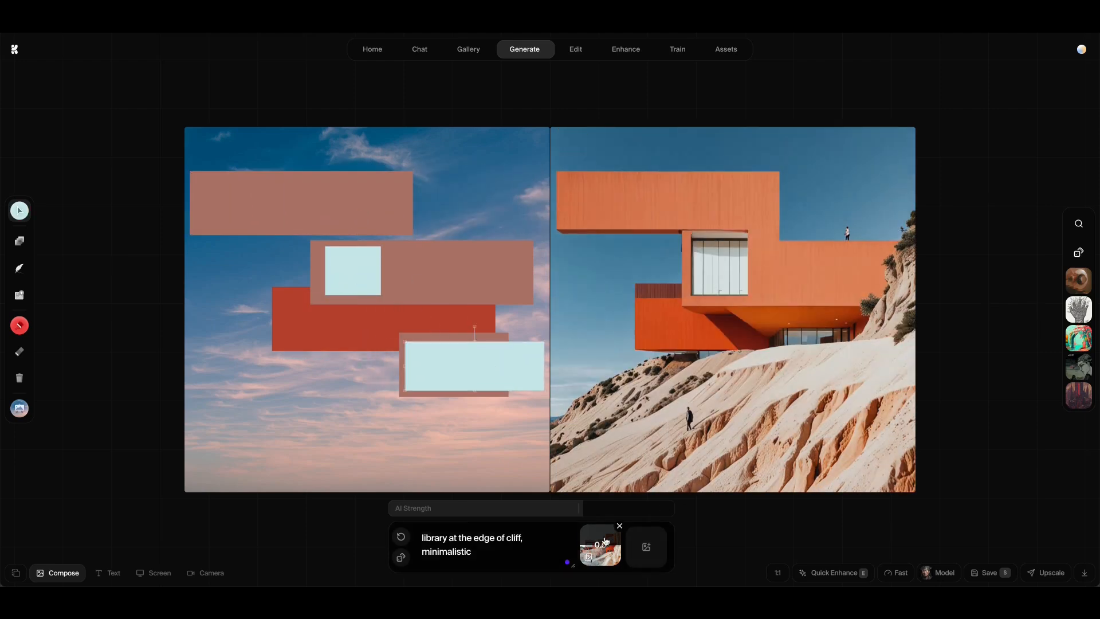
Move the topmost pink block down to the lower left of the stack and lower the AI strength.
{"action": "left_click_drag", "start_coordinate": [364, 170], "coordinate": [375, 315]}
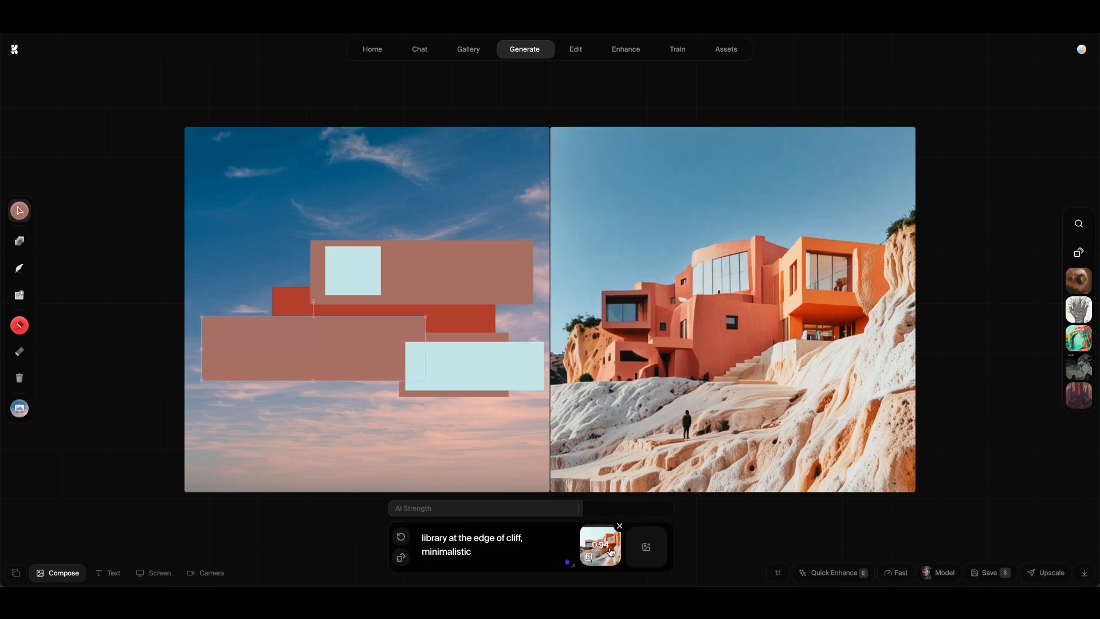
{"action": "left_click_drag", "start_coordinate": [513, 511], "coordinate": [658, 508]}
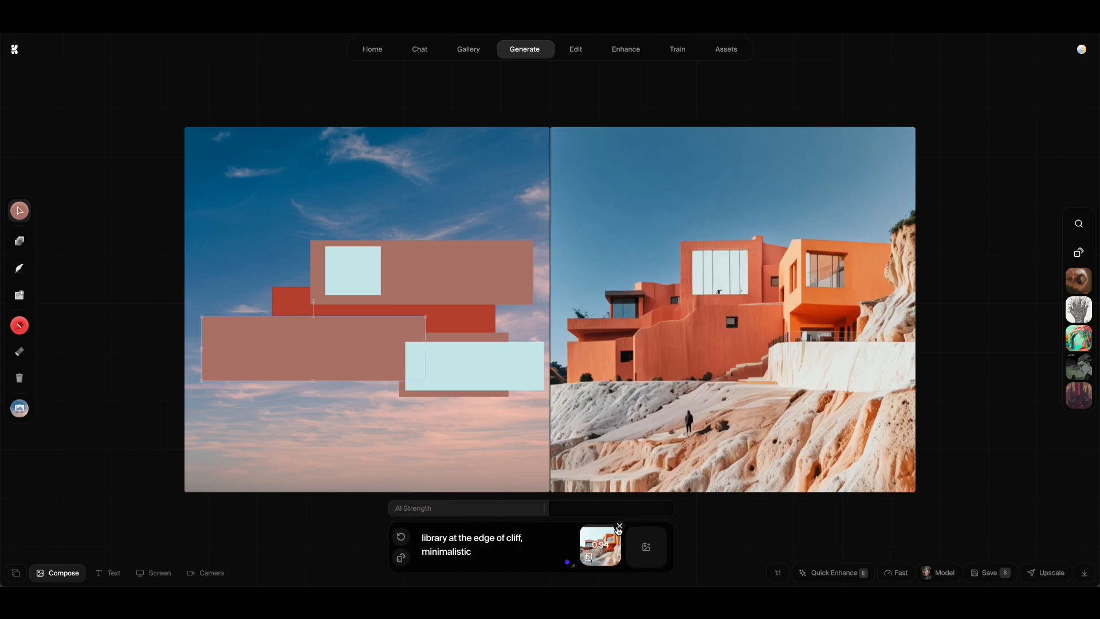
Change the canvas background to a plain light grey and shift the lower-left pink block right and slightly down.
{"action": "left_click", "coordinate": [21, 408]}
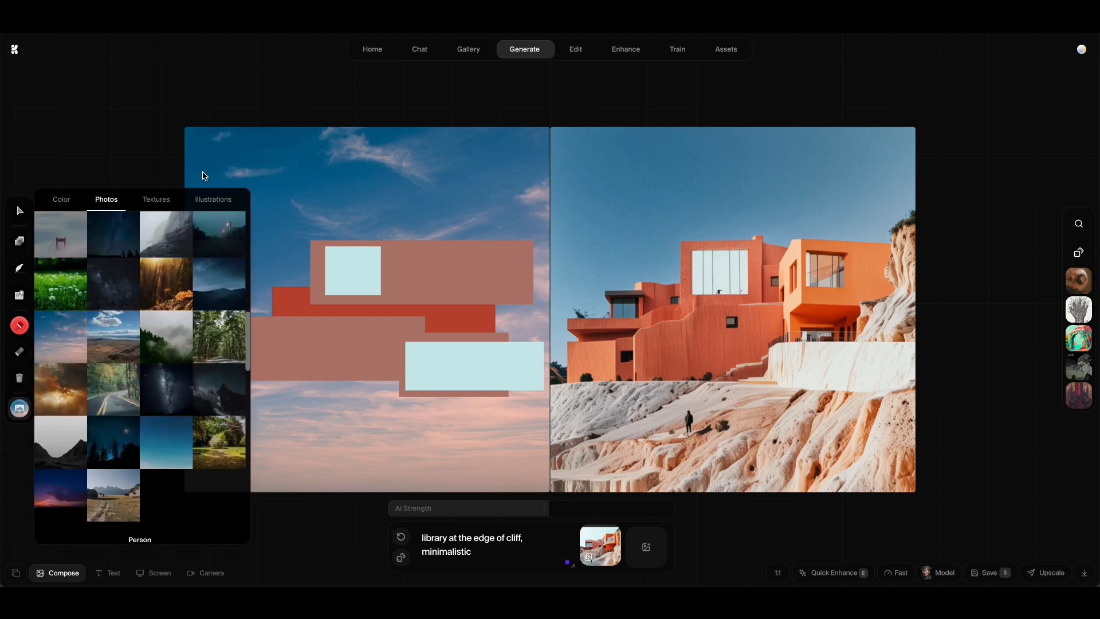
{"action": "left_click", "coordinate": [61, 201]}
{"action": "left_click", "coordinate": [77, 239]}
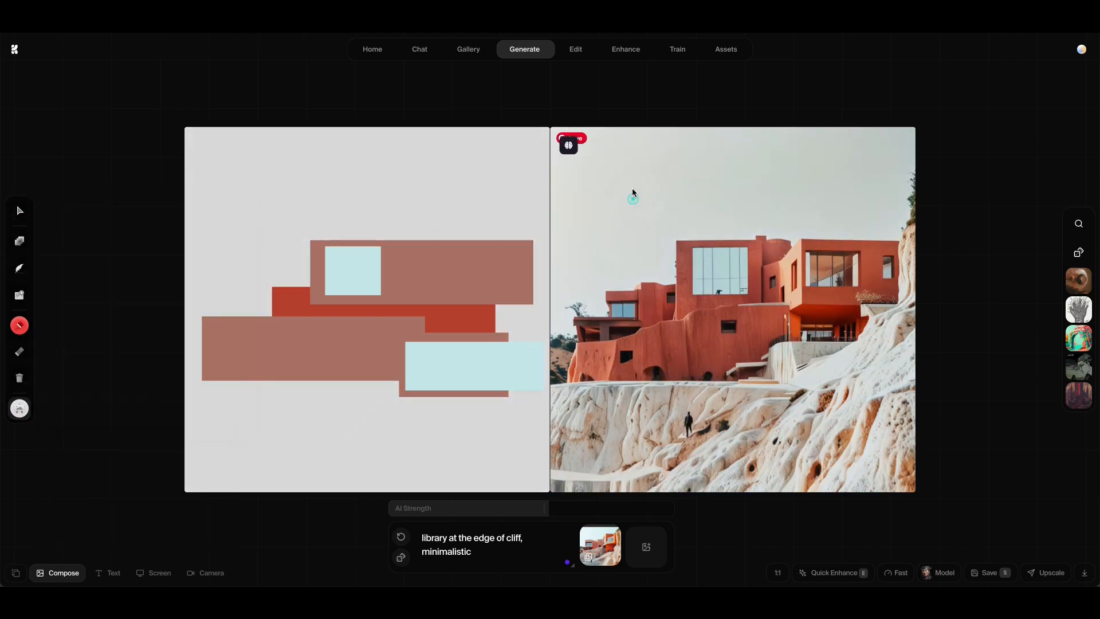
{"action": "left_click_drag", "start_coordinate": [319, 349], "coordinate": [373, 362]}
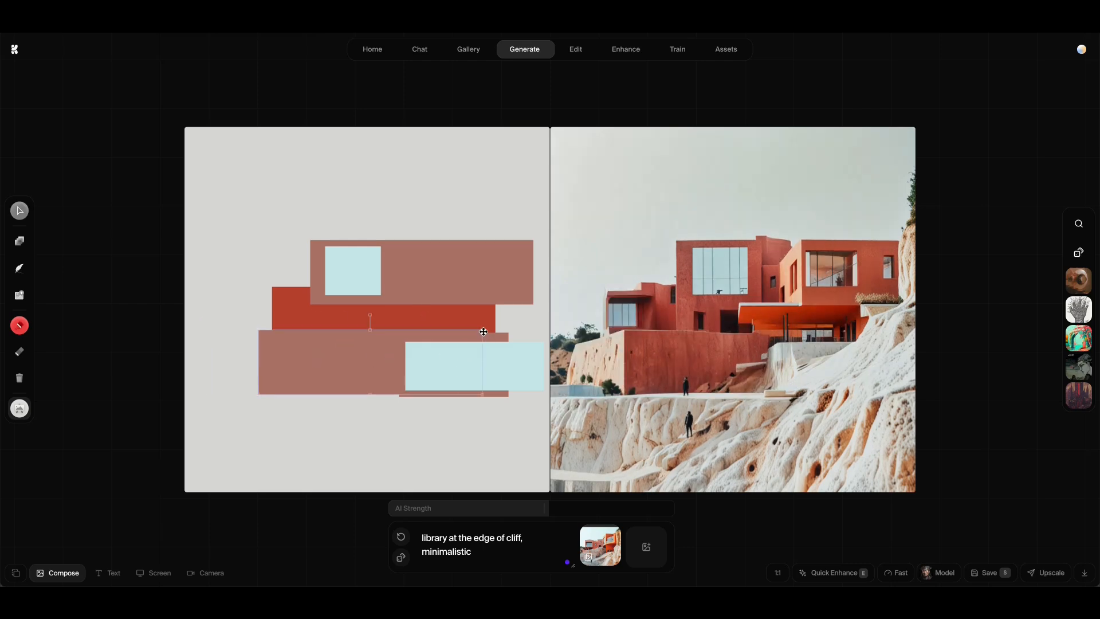
Upload the reference building image from Downloads onto the canvas and move it to the upper-left corner.
{"action": "left_click", "coordinate": [20, 296]}
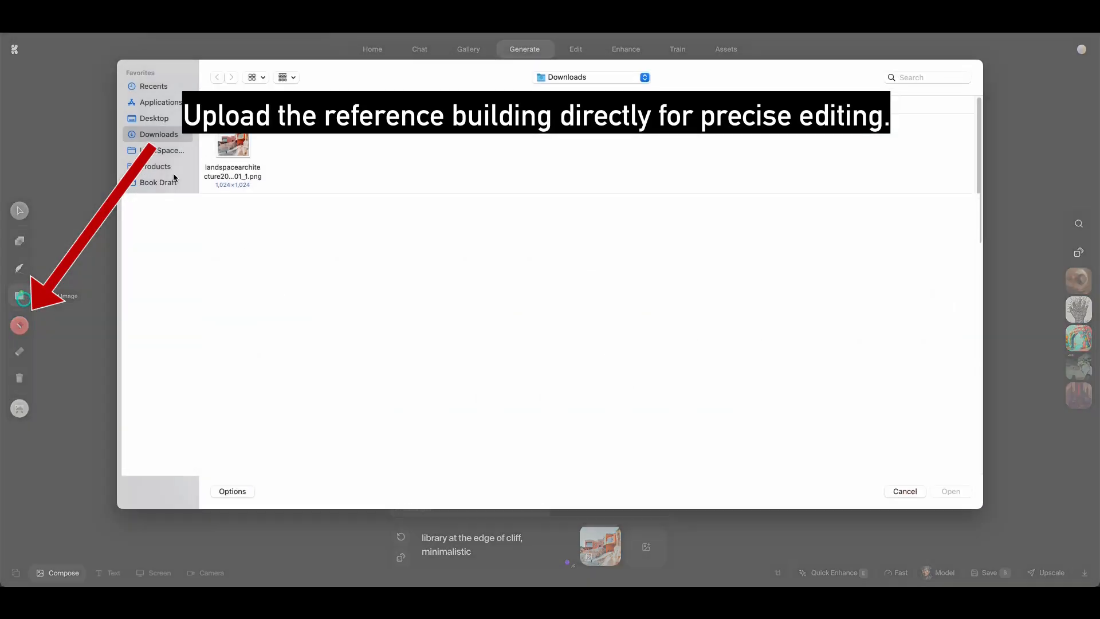
{"action": "double_click", "coordinate": [241, 141]}
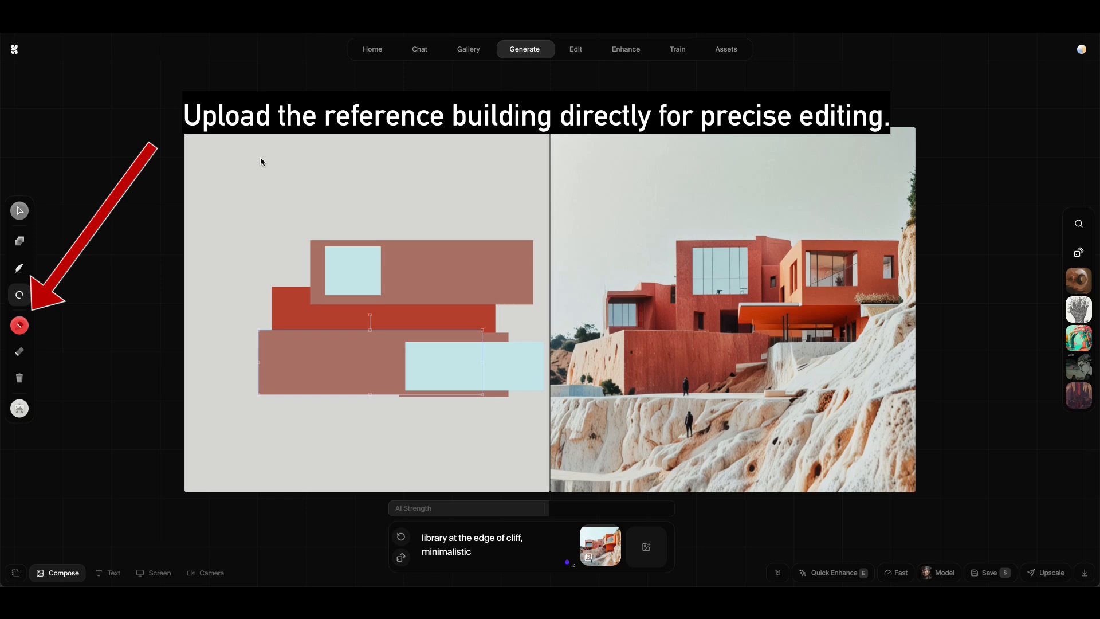
{"action": "left_click_drag", "start_coordinate": [361, 306], "coordinate": [214, 156]}
Send the uploaded building image behind all the blocks and enlarge it to fill the whole canvas.
{"action": "right_click", "coordinate": [225, 177]}
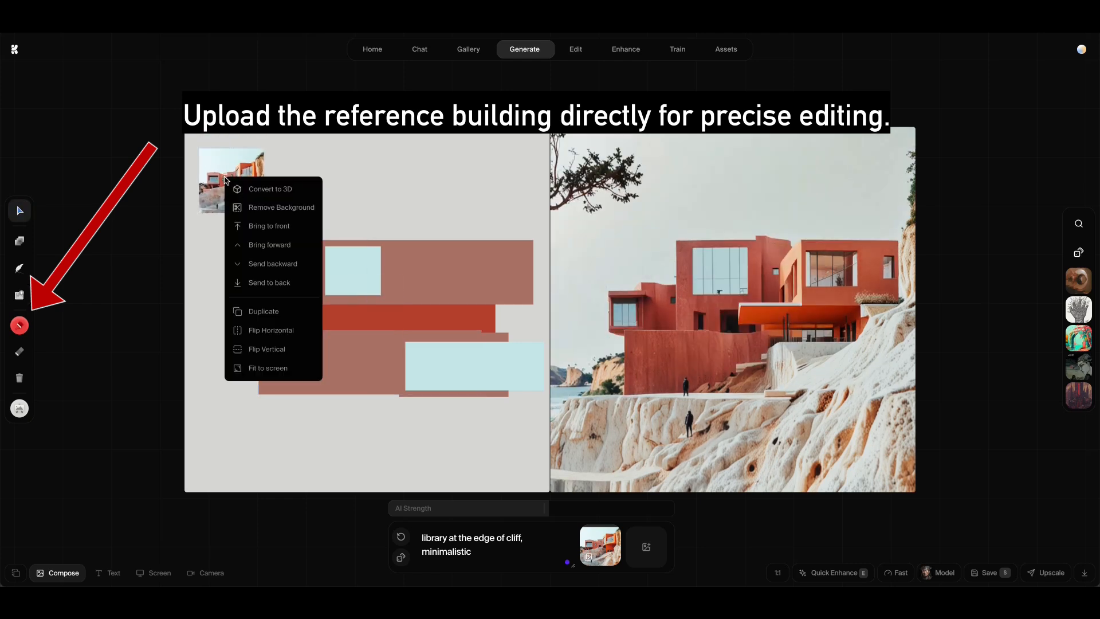
{"action": "left_click", "coordinate": [277, 264]}
{"action": "right_click", "coordinate": [239, 184]}
{"action": "left_click", "coordinate": [268, 286]}
{"action": "left_click_drag", "start_coordinate": [264, 212], "coordinate": [534, 514]}
{"action": "left_click_drag", "start_coordinate": [199, 148], "coordinate": [173, 125]}
{"action": "left_click_drag", "start_coordinate": [233, 149], "coordinate": [239, 149]}
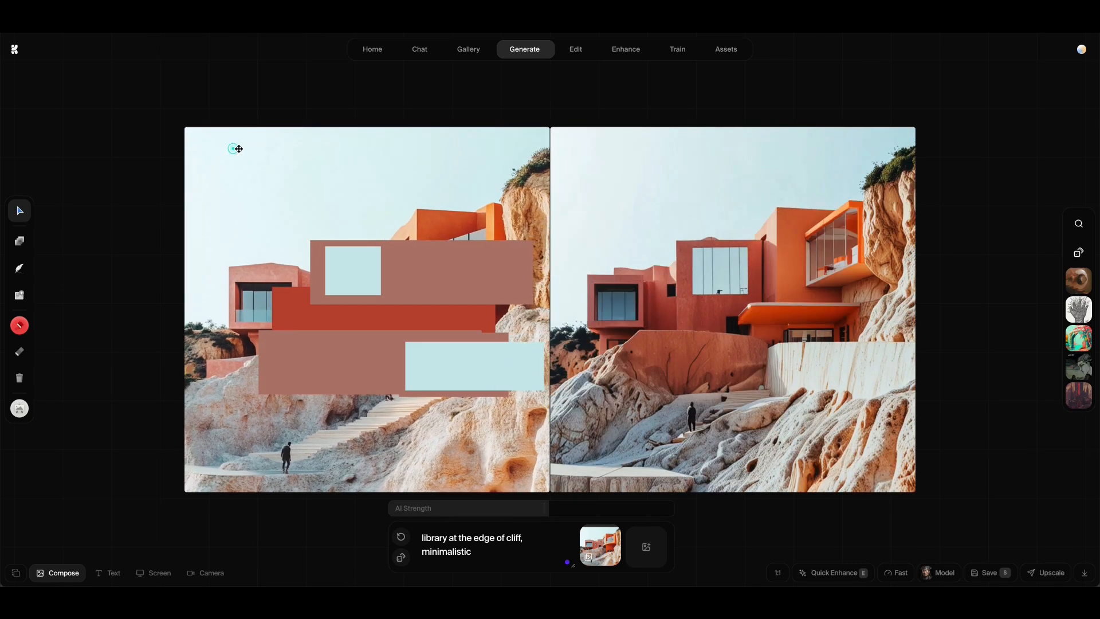
Delete all the coloured blocks and window panels covering the building image.
{"action": "key", "text": "Delete"}
{"action": "left_click", "coordinate": [426, 305]}
{"action": "key", "text": "Delete"}
{"action": "left_click", "coordinate": [483, 353]}
{"action": "key", "text": "Delete"}
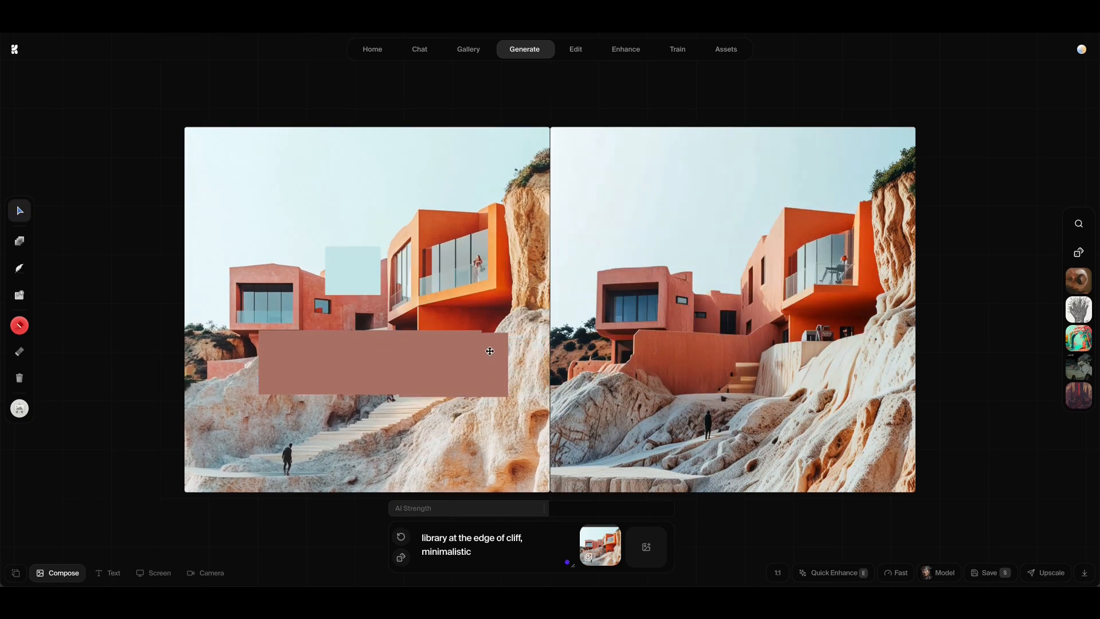
{"action": "left_click_drag", "start_coordinate": [487, 353], "coordinate": [488, 243]}
{"action": "left_click", "coordinate": [401, 341]}
{"action": "key", "text": "Delete"}
{"action": "left_click", "coordinate": [430, 260]}
{"action": "key", "text": "Delete"}
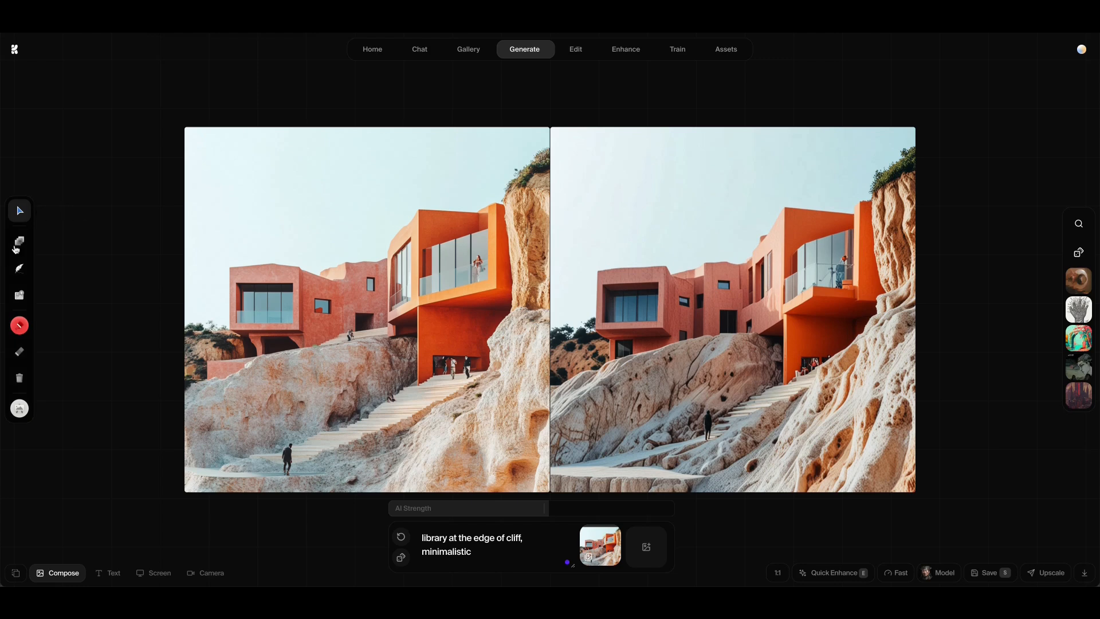
Draw a rectangle over the building's left volume and recolour it pale peach with a colour sampled from the generated facade.
{"action": "left_click", "coordinate": [48, 240]}
{"action": "left_click_drag", "start_coordinate": [227, 248], "coordinate": [303, 330]}
{"action": "left_click", "coordinate": [20, 211]}
{"action": "left_click", "coordinate": [47, 294]}
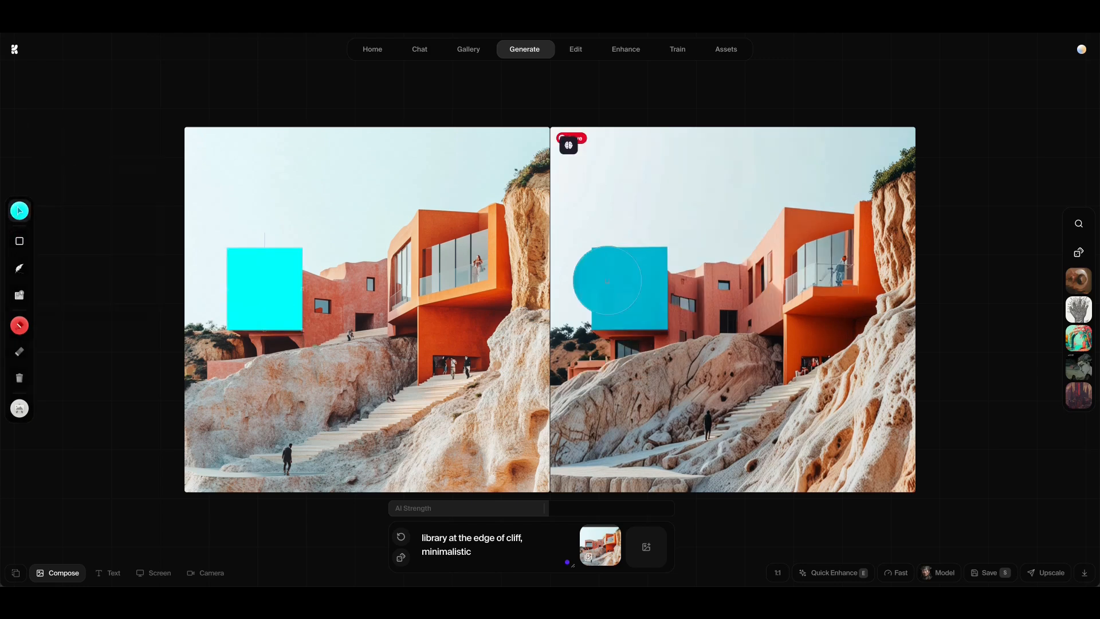
{"action": "left_click", "coordinate": [769, 235]}
Move the peach rectangle from the left volume onto the building's right volume and recolour it orange.
{"action": "left_click_drag", "start_coordinate": [286, 279], "coordinate": [312, 194]}
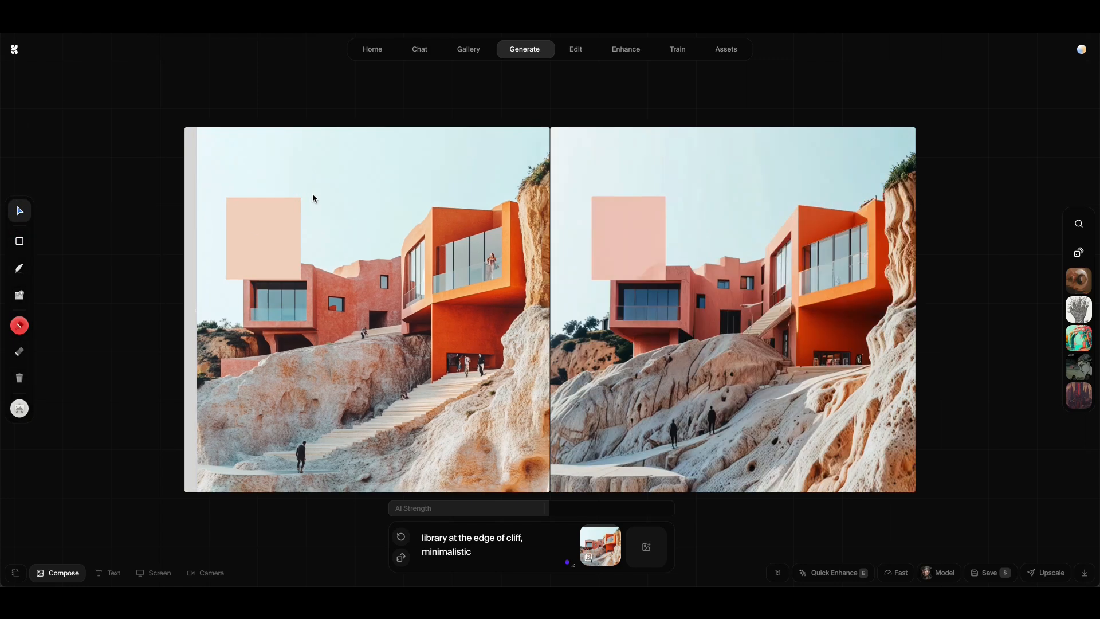
{"action": "key", "text": "ctrl+z"}
{"action": "left_click_drag", "start_coordinate": [225, 239], "coordinate": [539, 245]}
{"action": "left_click", "coordinate": [20, 211]}
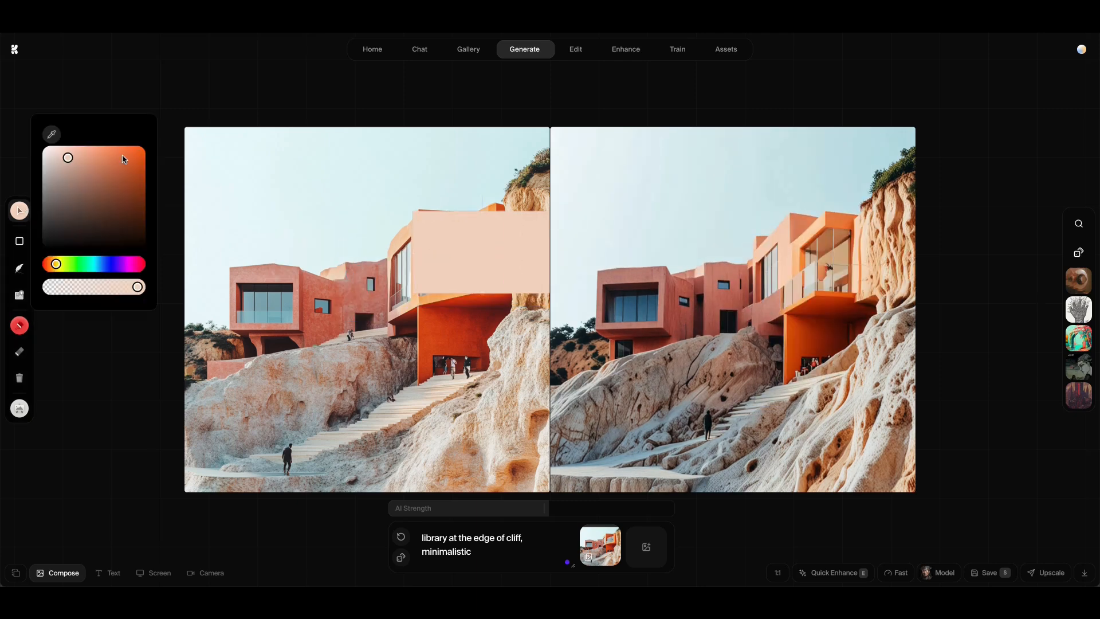
{"action": "left_click", "coordinate": [123, 160]}
Reshape the orange rectangle into a block and stack it above the balcony of the building's right volume.
{"action": "left_click_drag", "start_coordinate": [413, 252], "coordinate": [478, 261]}
{"action": "left_click_drag", "start_coordinate": [493, 215], "coordinate": [252, 298]}
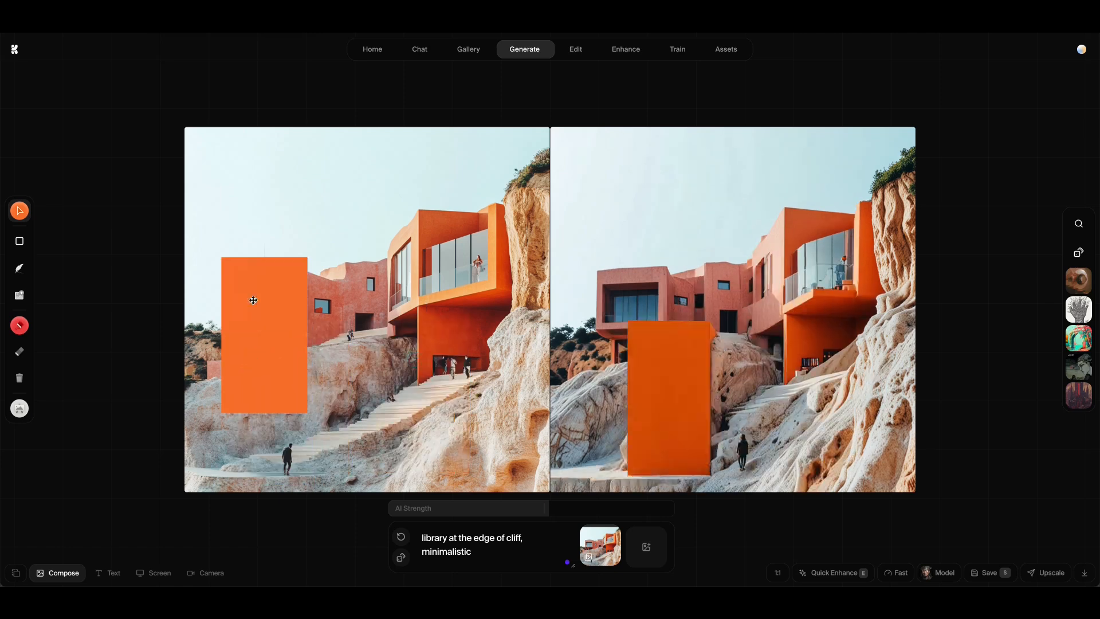
{"action": "left_click_drag", "start_coordinate": [264, 415], "coordinate": [440, 213]}
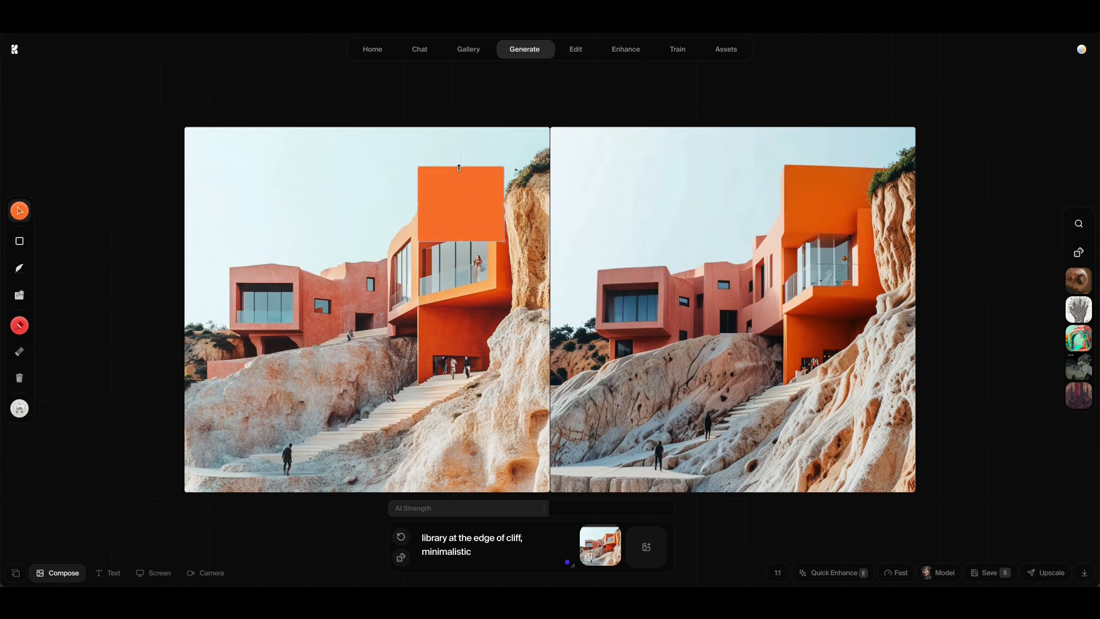
Paste a copy of the orange block, recolour it muted teal and shrink it into a window inside the block.
{"action": "key", "text": "super+v"}
{"action": "left_click", "coordinate": [20, 211]}
{"action": "left_click", "coordinate": [92, 263]}
{"action": "left_click", "coordinate": [72, 195]}
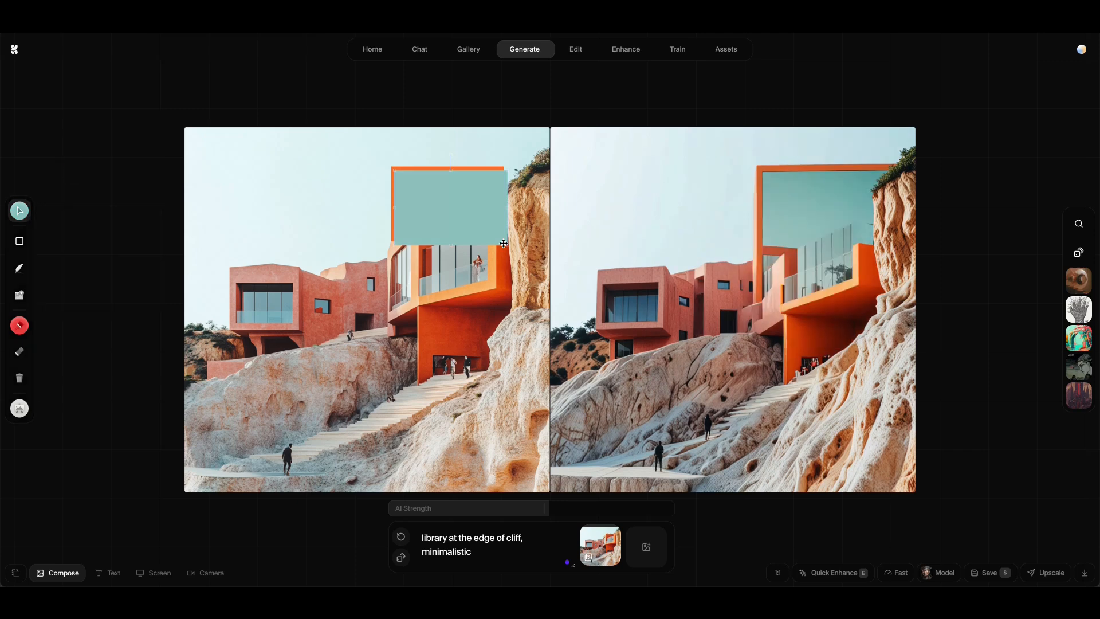
{"action": "left_click_drag", "start_coordinate": [507, 245], "coordinate": [414, 202]}
Paste another copy, recolour it a duller orange and fit it as a narrow side face at the orange block's left end.
{"action": "key", "text": "super+v"}
{"action": "left_click", "coordinate": [20, 211]}
{"action": "left_click", "coordinate": [103, 183]}
{"action": "left_click_drag", "start_coordinate": [306, 204], "coordinate": [395, 204]}
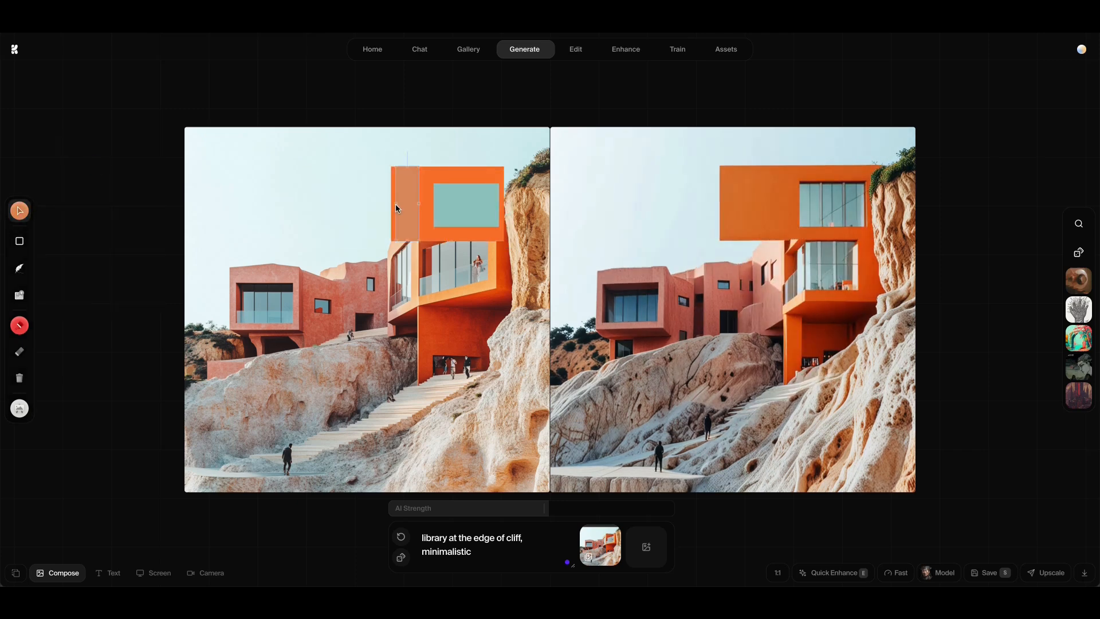
Copy the teal window onto the narrow side face and extend the large teal window down over the balcony.
{"action": "left_click", "coordinate": [472, 207]}
{"action": "key", "text": "super+c"}
{"action": "key", "text": "super+v"}
{"action": "left_click_drag", "start_coordinate": [473, 207], "coordinate": [467, 179]}
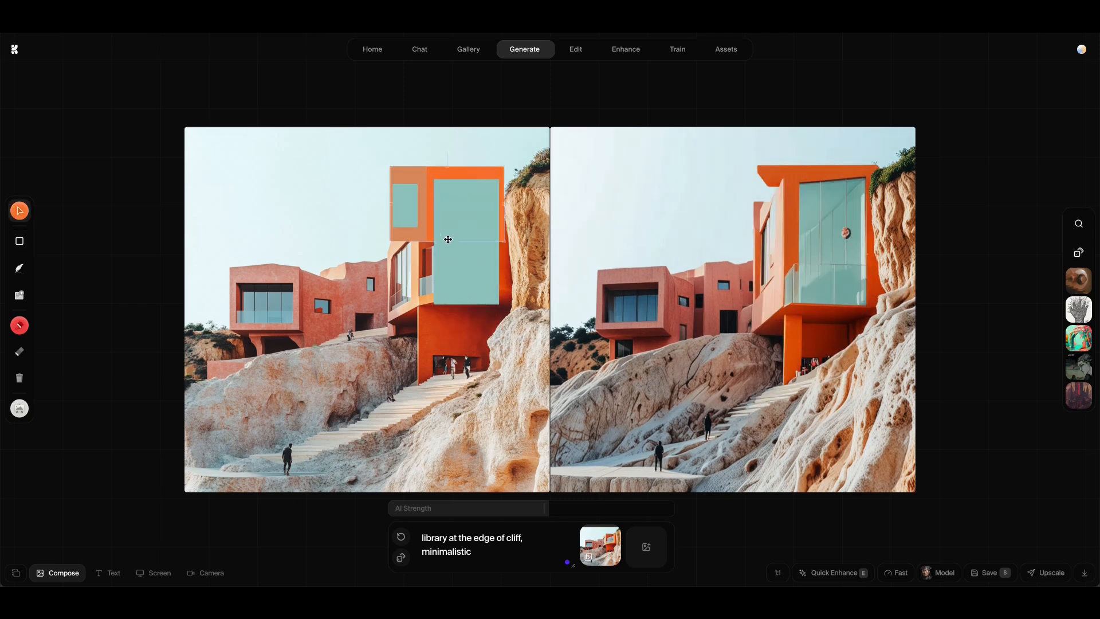
Extend the orange block and its side face down over the right volume, and adjust the reference image's strength.
{"action": "left_click_drag", "start_coordinate": [448, 239], "coordinate": [447, 393]}
{"action": "left_click_drag", "start_coordinate": [601, 541], "coordinate": [600, 556]}
{"action": "left_click_drag", "start_coordinate": [448, 393], "coordinate": [447, 314]}
{"action": "left_click_drag", "start_coordinate": [405, 275], "coordinate": [447, 273]}
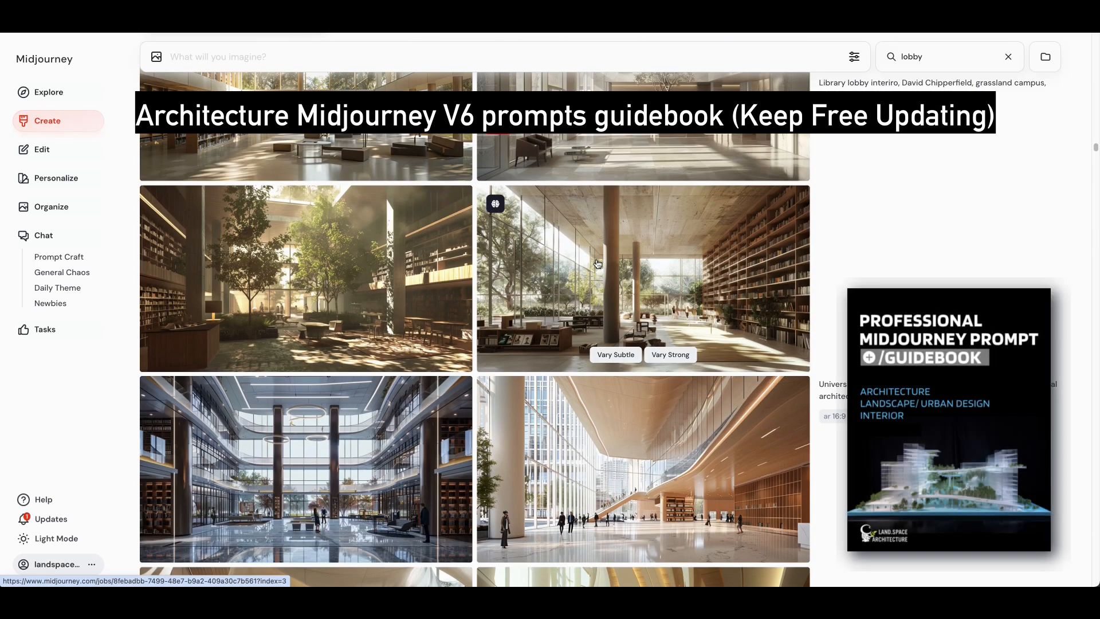
Pick the multi-storey atrium lobby image in Midjourney, then switch to Krea and set the prompt to "lobby".
{"action": "scroll", "coordinate": [598, 263], "scroll_direction": "down", "scroll_amount": 1}
{"action": "left_click", "coordinate": [345, 359]}
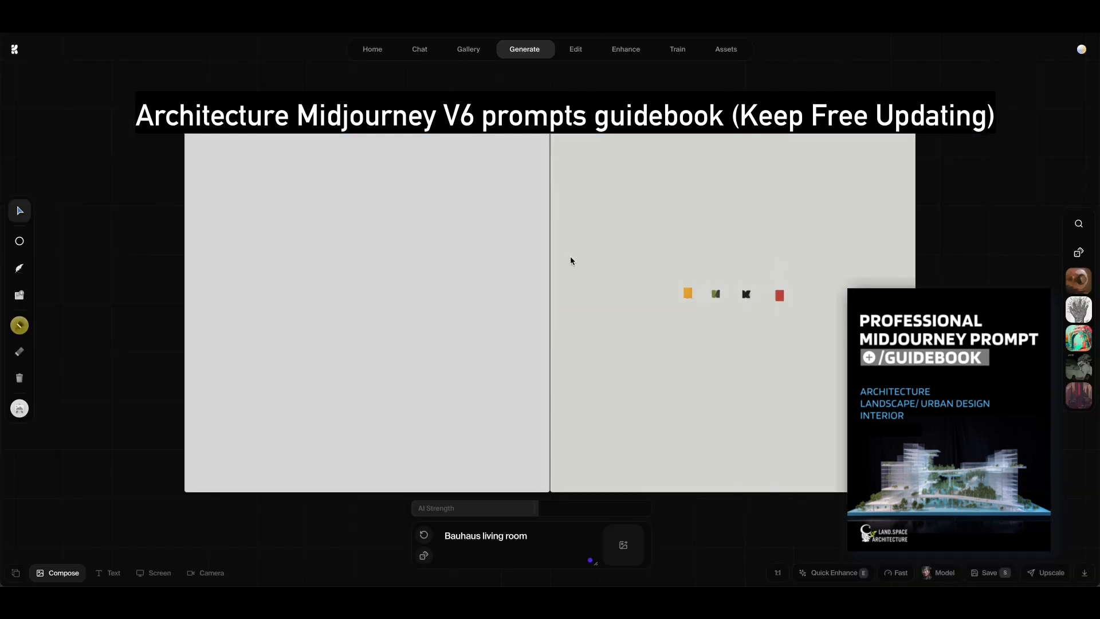
{"action": "type", "text": "lobby"}
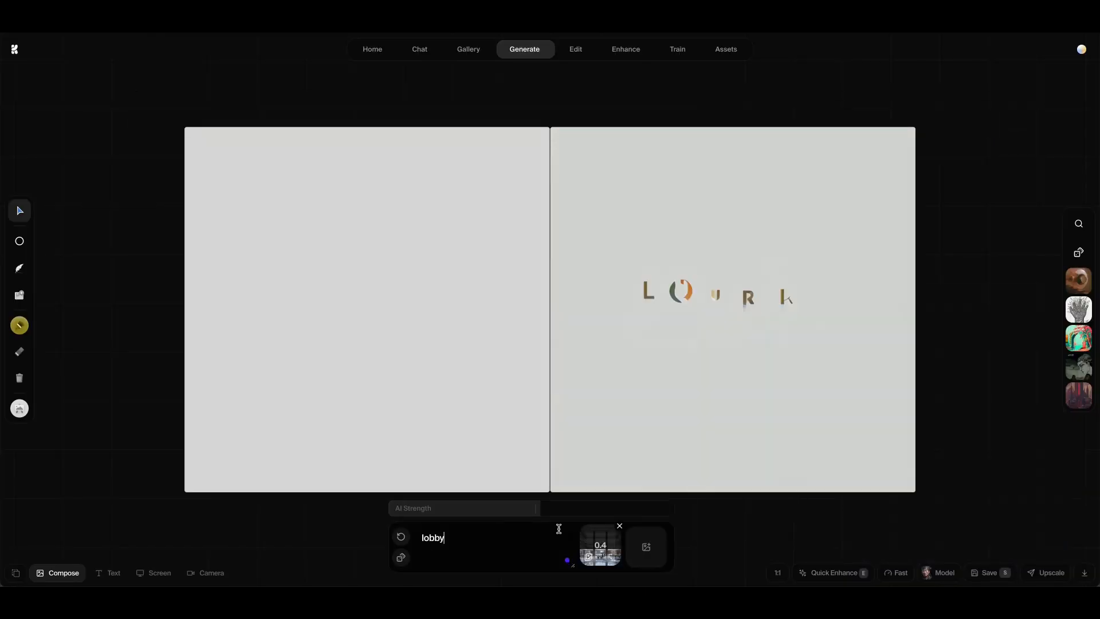
Upload the lobby image from Downloads onto the canvas and enlarge it to span the full canvas width.
{"action": "left_click", "coordinate": [19, 293]}
{"action": "left_click", "coordinate": [233, 150]}
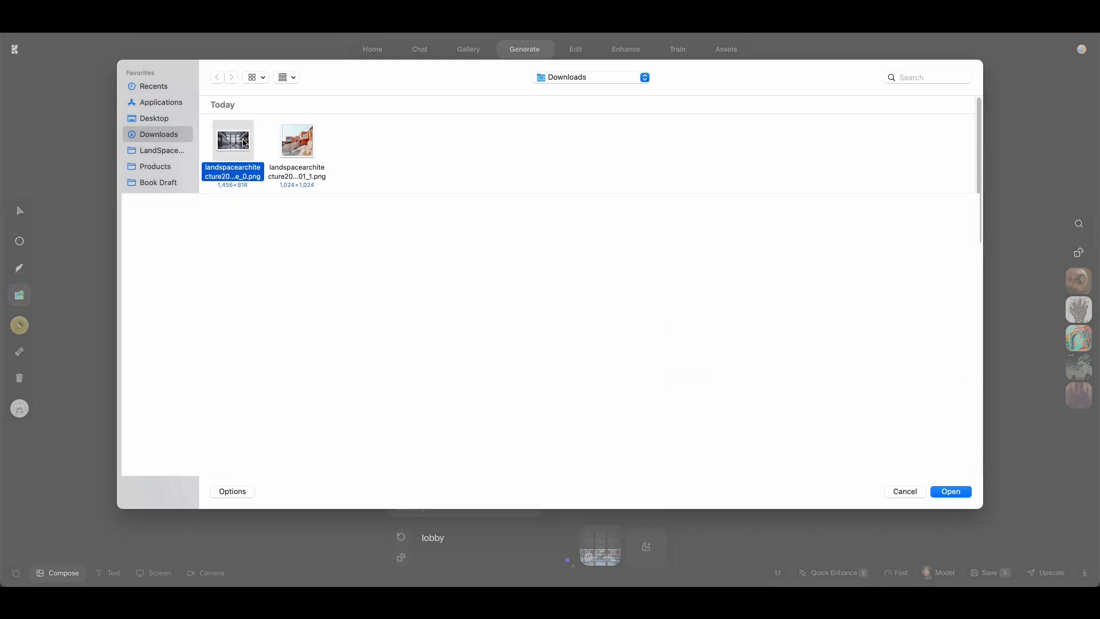
{"action": "double_click", "coordinate": [234, 150]}
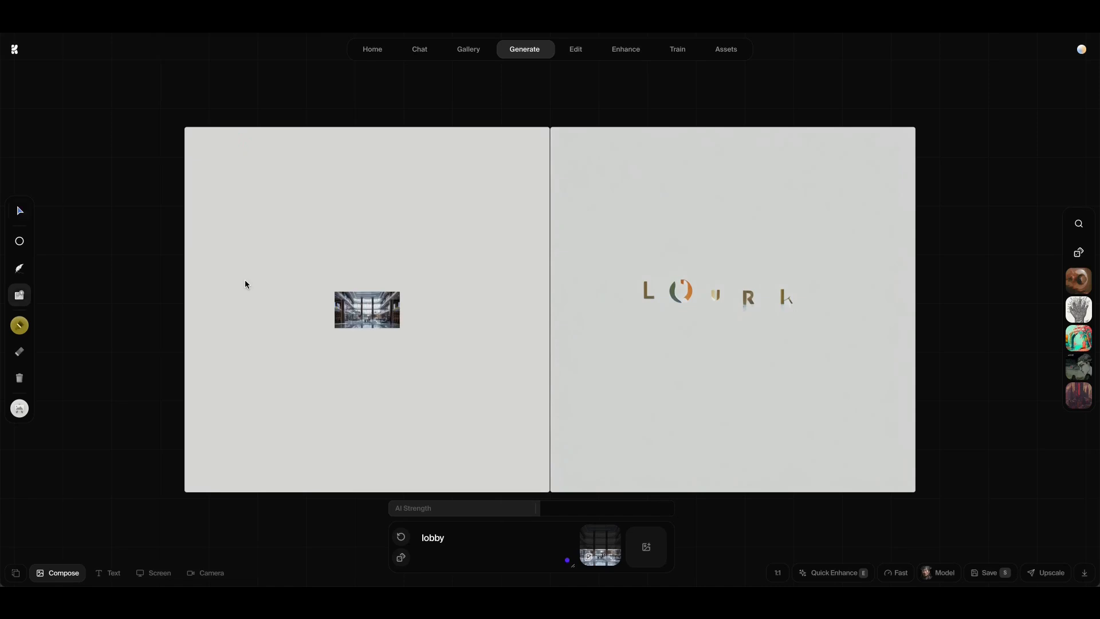
{"action": "left_click_drag", "start_coordinate": [335, 292], "coordinate": [231, 223]}
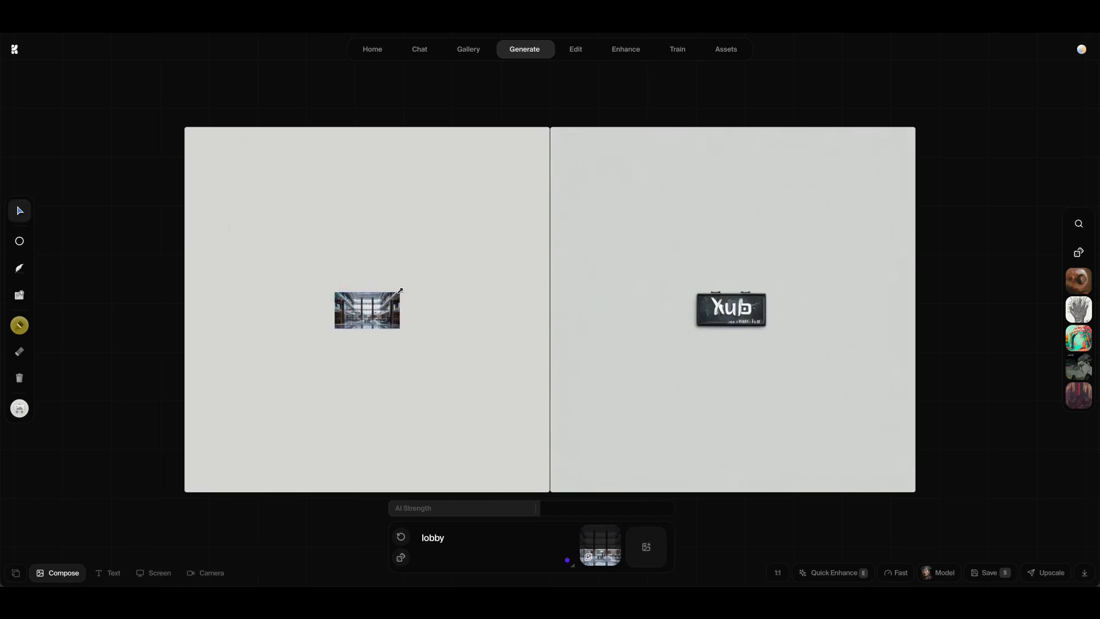
{"action": "mouse_move", "coordinate": [399, 292]}
{"action": "left_mouse_down"}
{"action": "mouse_move", "coordinate": [610, 174]}
{"action": "mouse_move", "coordinate": [449, 296]}
{"action": "mouse_move", "coordinate": [524, 191]}
{"action": "mouse_move", "coordinate": [538, 189]}
{"action": "left_mouse_up"}
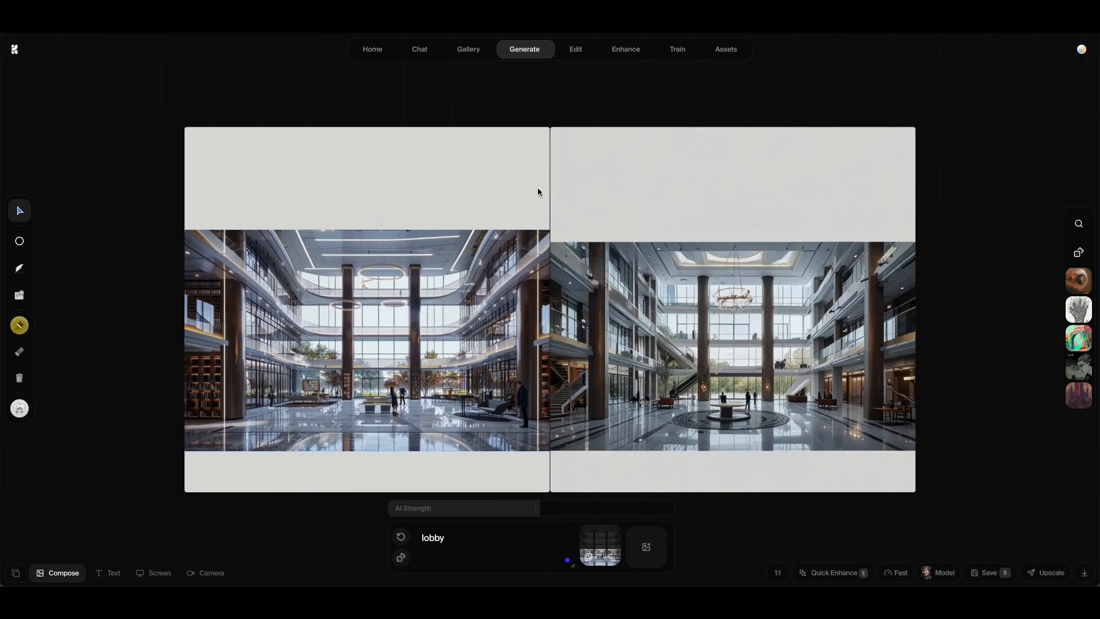
Extend the prompt to "lobby with stairs" and clear the trial brush stroke across the lobby image.
{"action": "type", "text": "with stairs"}
{"action": "left_click", "coordinate": [20, 338]}
{"action": "left_click_drag", "start_coordinate": [229, 254], "coordinate": [447, 358]}
{"action": "left_click", "coordinate": [20, 378]}
Reduce the brush size and set the brush colour to dark brown.
{"action": "mouse_move", "coordinate": [19, 326]}
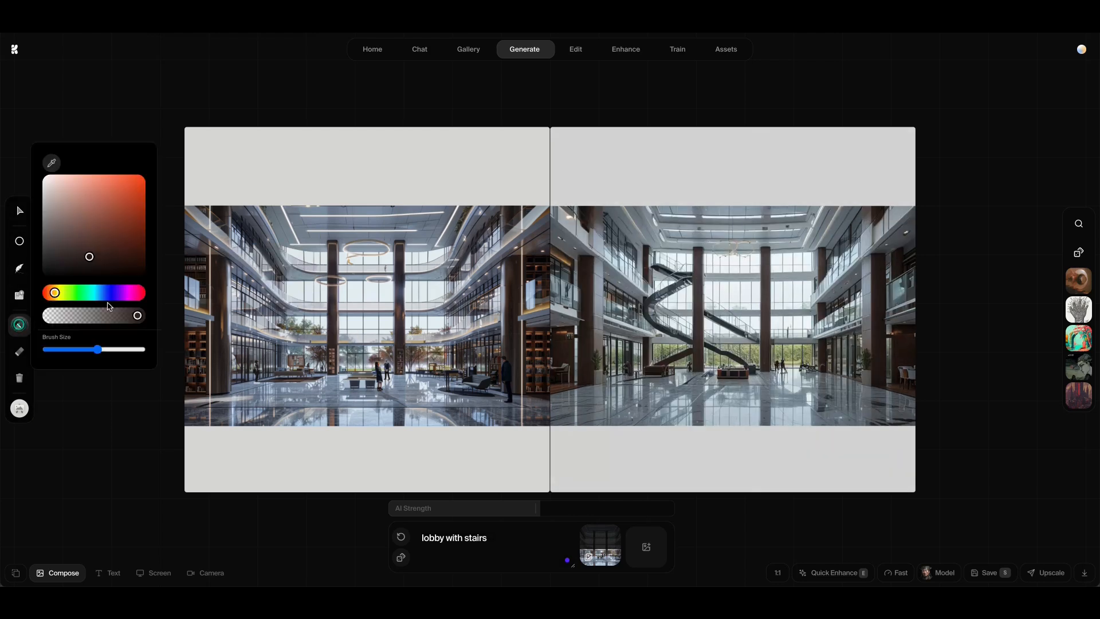
{"action": "left_click_drag", "start_coordinate": [98, 349], "coordinate": [84, 349]}
{"action": "left_click", "coordinate": [93, 250]}
Try winding and zigzag dark brown stair strokes through different parts of the lobby, undoing each one.
{"action": "left_click_drag", "start_coordinate": [273, 338], "coordinate": [359, 388]}
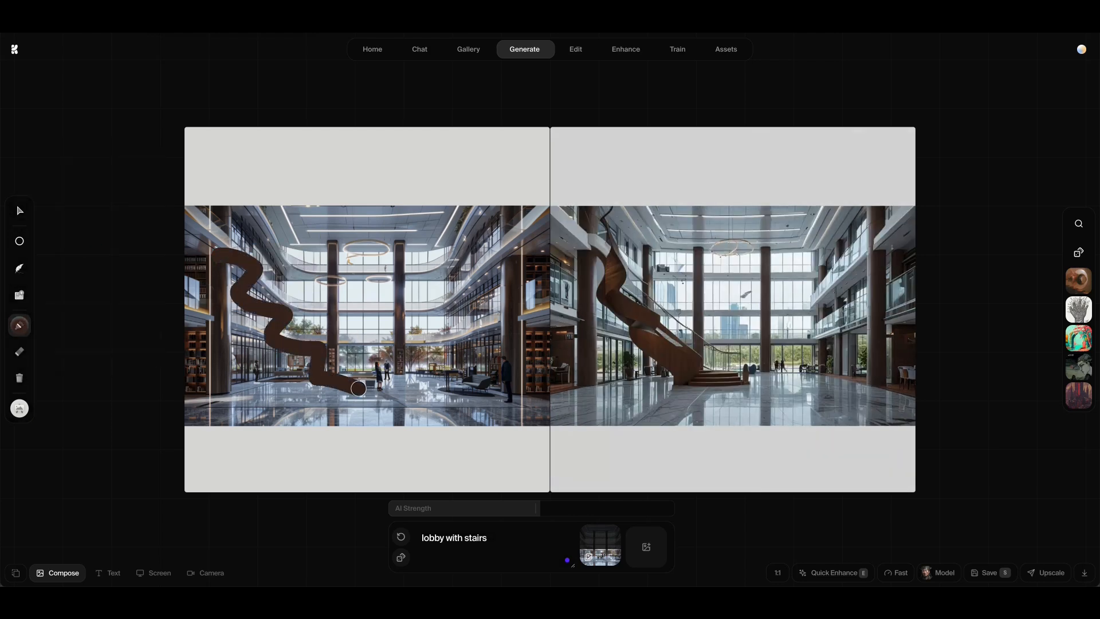
{"action": "key", "text": "ctrl+z"}
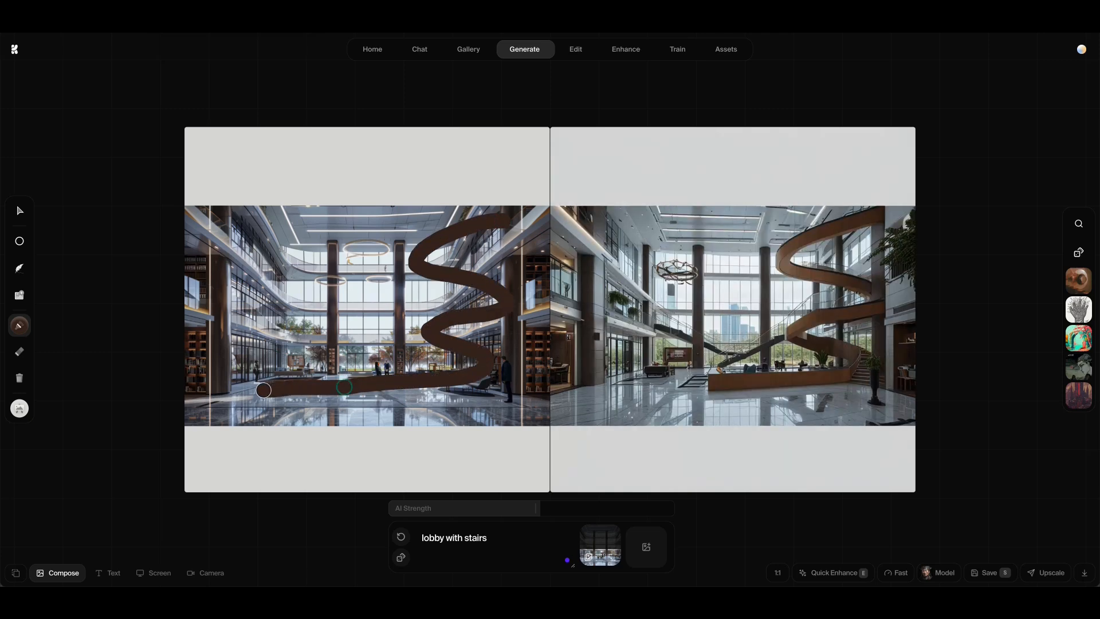
{"action": "key", "text": "ctrl+z"}
{"action": "left_click_drag", "start_coordinate": [503, 221], "coordinate": [359, 397]}
{"action": "key", "text": "ctrl+z"}
{"action": "left_click_drag", "start_coordinate": [372, 277], "coordinate": [338, 389]}
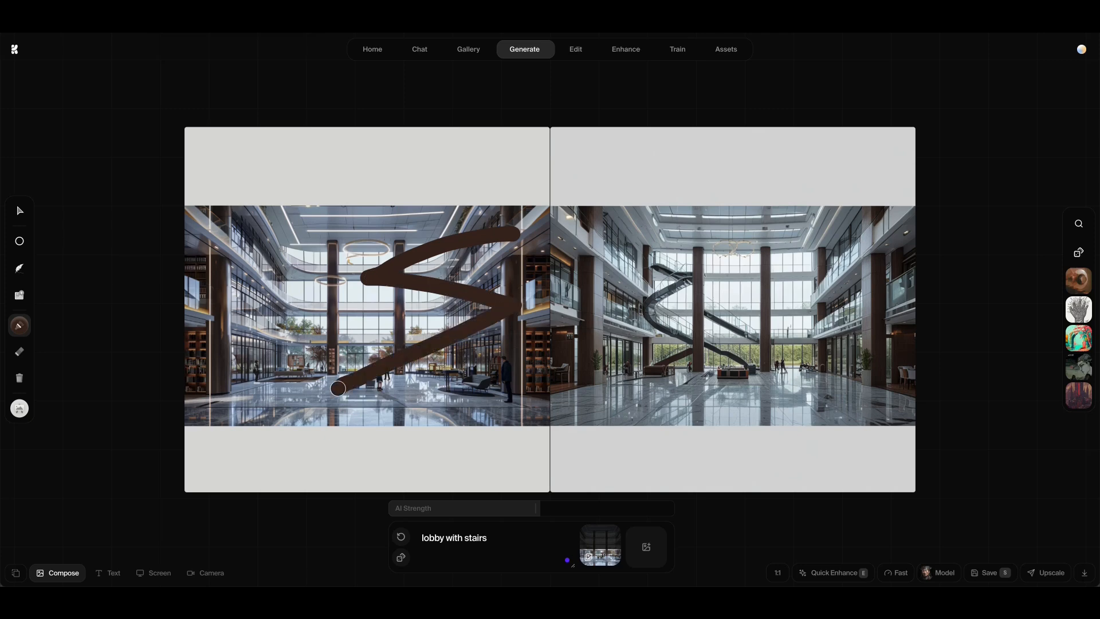
{"action": "key", "text": "ctrl+z"}
Try two horizontal walkway strokes joined by diagonal stair strokes across the lobby, and undo them.
{"action": "left_click_drag", "start_coordinate": [212, 322], "coordinate": [517, 320]}
{"action": "left_click_drag", "start_coordinate": [217, 250], "coordinate": [512, 247]}
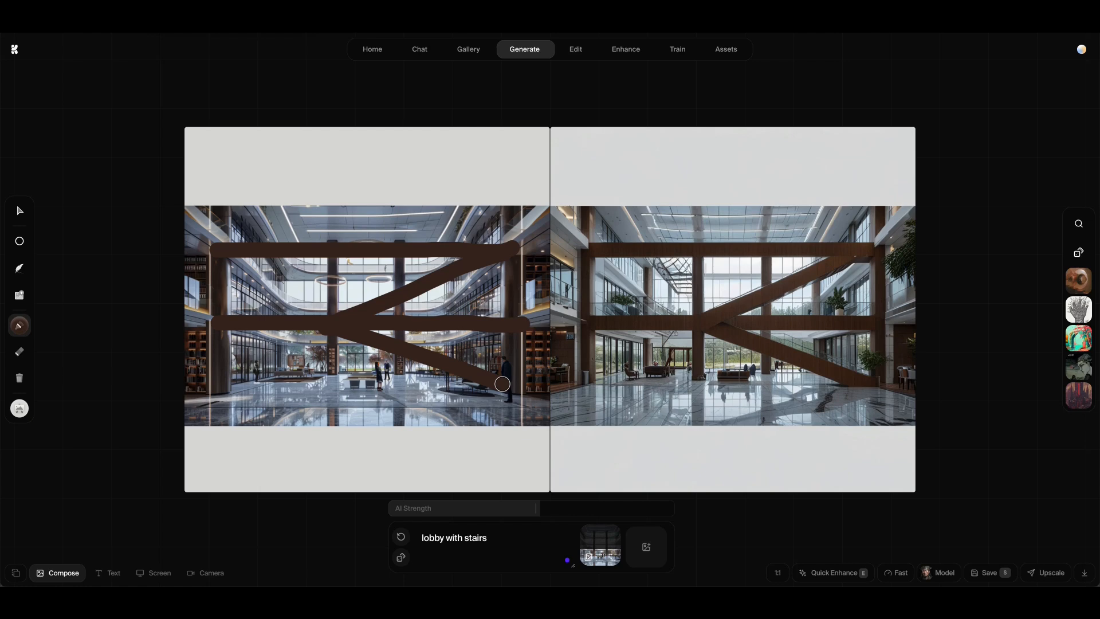
{"action": "key", "text": "ctrl+z"}
{"action": "key", "text": "ctrl+z"}
{"action": "key", "text": "ctrl+z"}
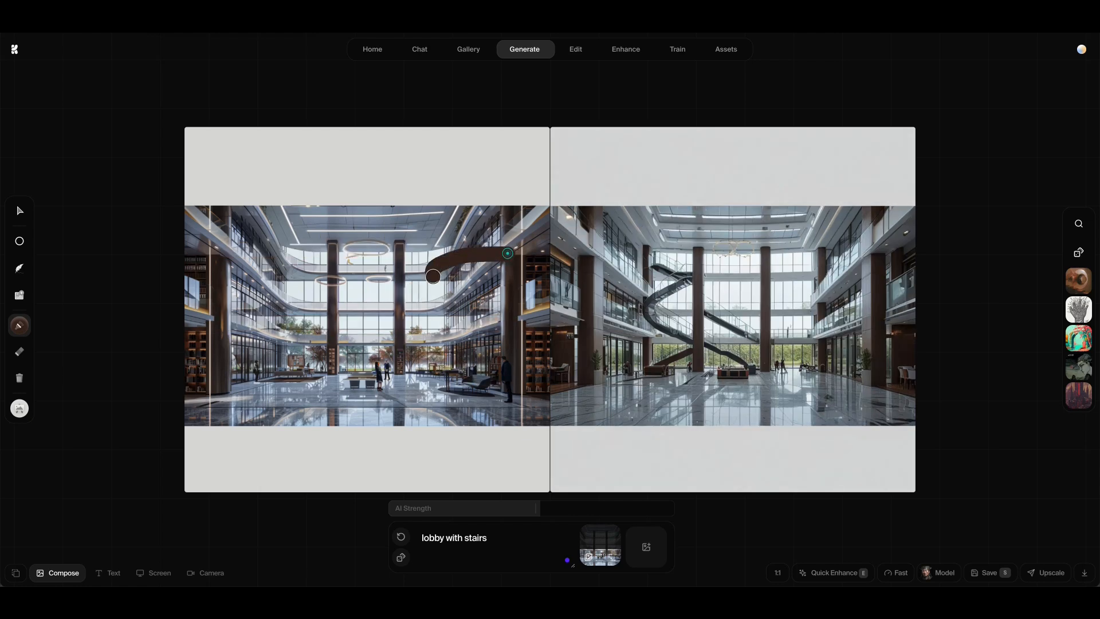
Paint winding dark brown staircases down the right and left sides of the lobby, undoing unwanted strokes.
{"action": "left_click_drag", "start_coordinate": [433, 276], "coordinate": [321, 402]}
{"action": "key", "text": "ctrl+z"}
{"action": "left_click_drag", "start_coordinate": [495, 240], "coordinate": [491, 311]}
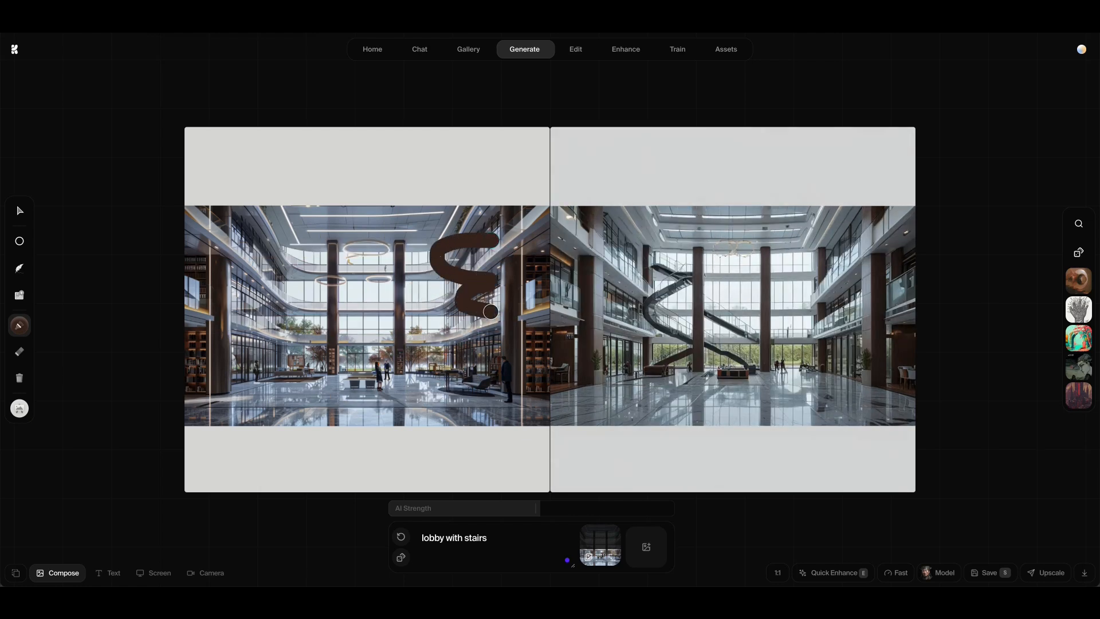
{"action": "left_click_drag", "start_coordinate": [486, 386], "coordinate": [485, 386]}
{"action": "key", "text": "ctrl+z"}
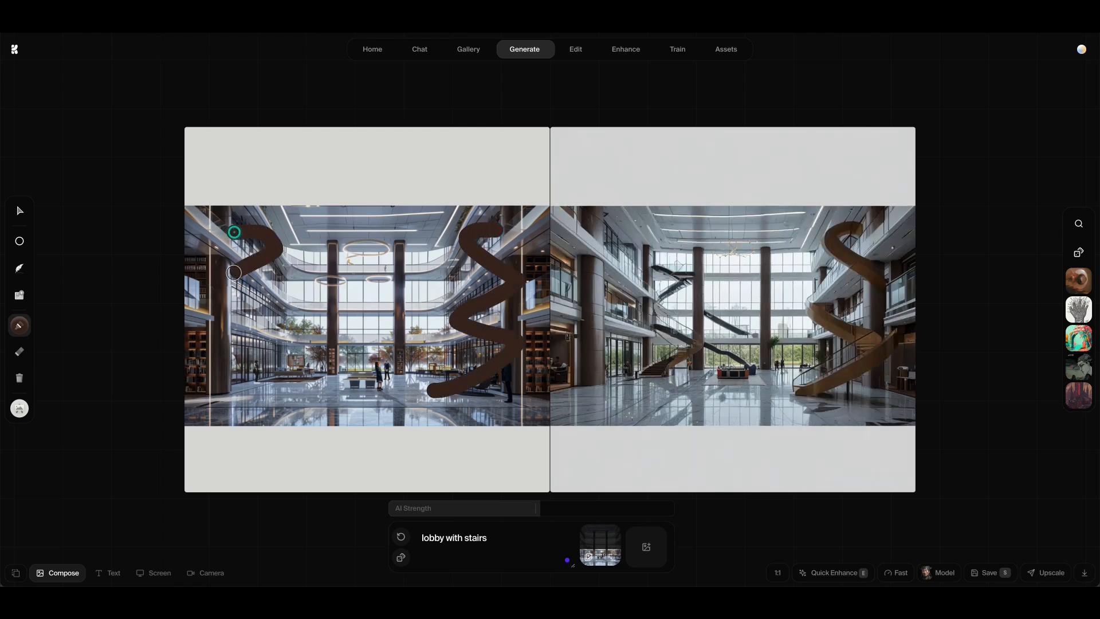
{"action": "left_click_drag", "start_coordinate": [234, 272], "coordinate": [278, 389]}
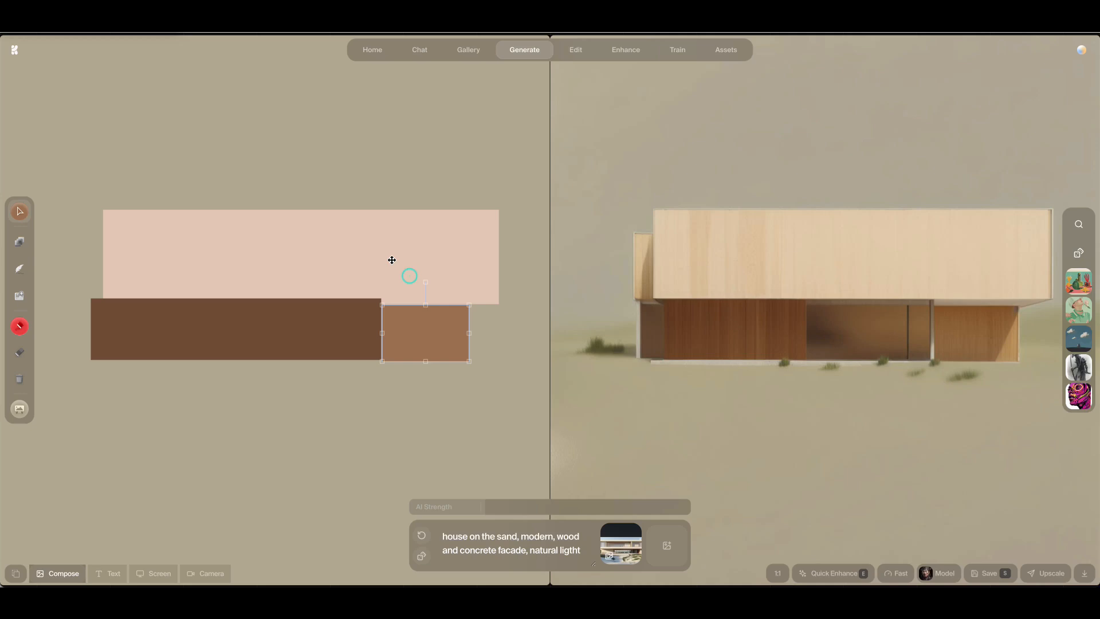
Shift the pale pink upper block left and the dark brown base block slightly right on the sand house canvas.
{"action": "left_click_drag", "start_coordinate": [391, 258], "coordinate": [381, 255]}
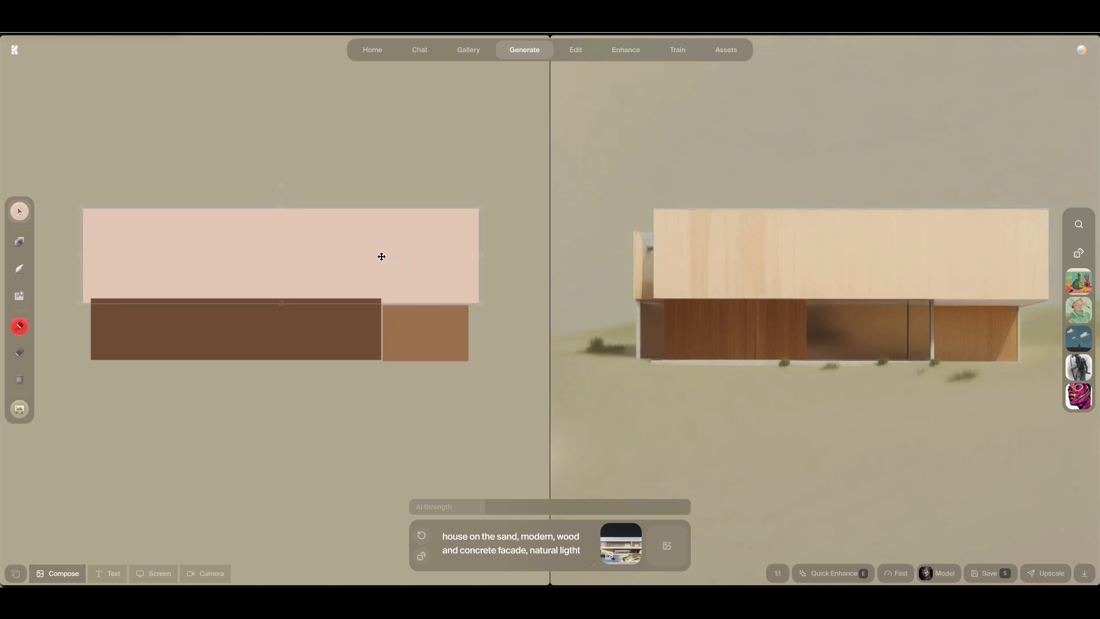
{"action": "left_click", "coordinate": [320, 340]}
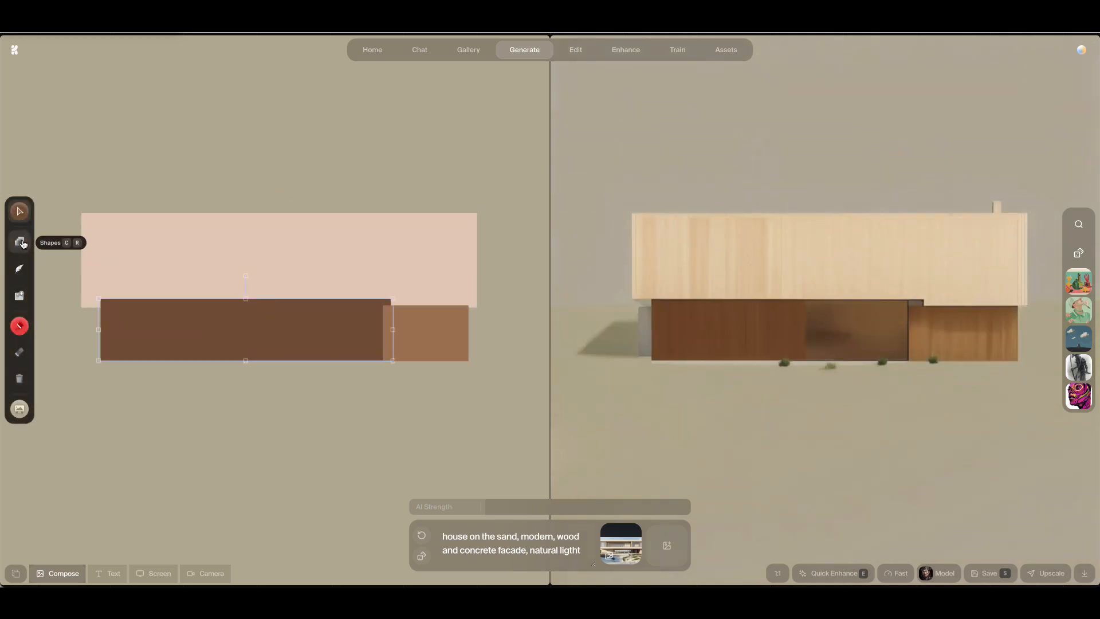
Replace the canvas background with the dark, dusky hills photo from the nature photo collection.
{"action": "left_click", "coordinate": [19, 325]}
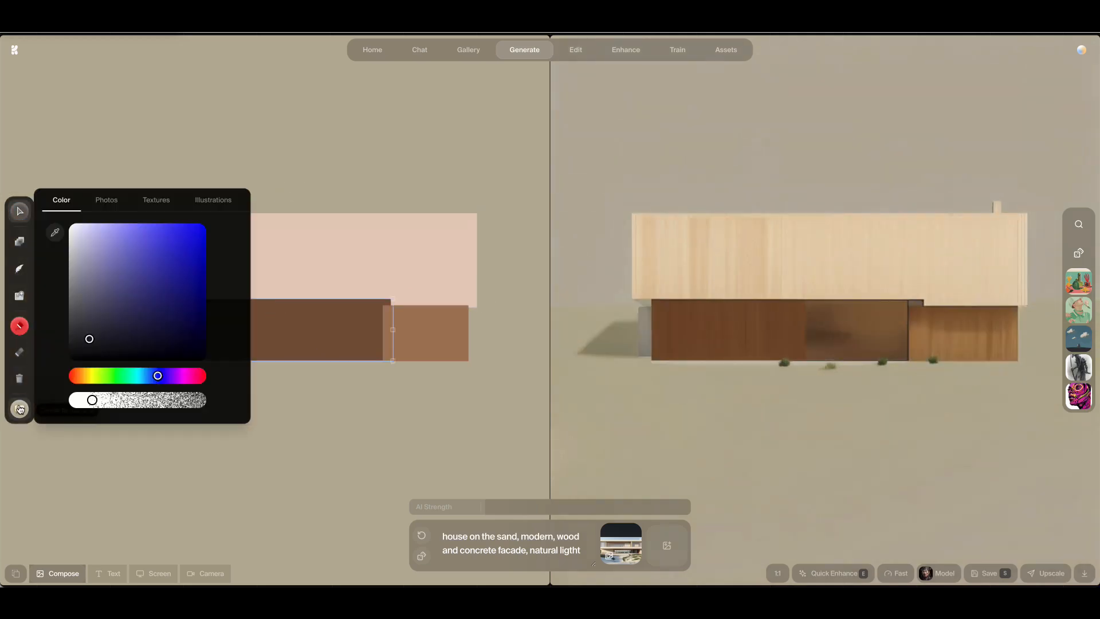
{"action": "left_click", "coordinate": [100, 202]}
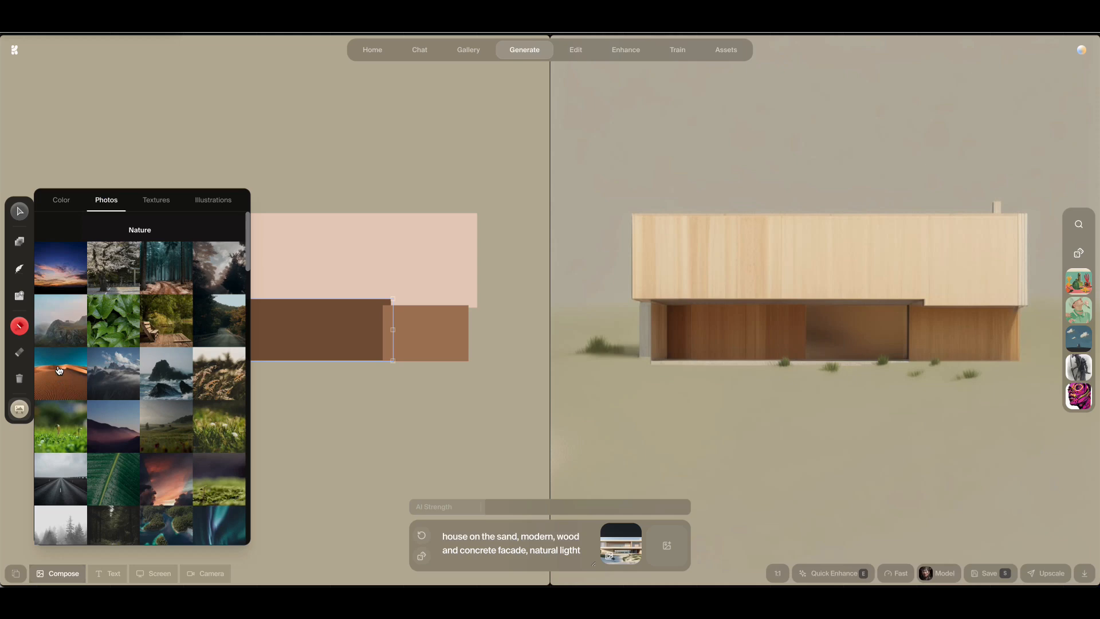
{"action": "scroll", "coordinate": [223, 411], "scroll_direction": "down", "scroll_amount": 5}
{"action": "left_click", "coordinate": [223, 411]}
{"action": "left_click", "coordinate": [361, 388]}
Lower all three house blocks onto the ground and stretch the pale pink upper block taller.
{"action": "left_click_drag", "start_coordinate": [308, 330], "coordinate": [299, 402]}
{"action": "left_click_drag", "start_coordinate": [418, 338], "coordinate": [416, 409]}
{"action": "left_click_drag", "start_coordinate": [396, 230], "coordinate": [395, 302]}
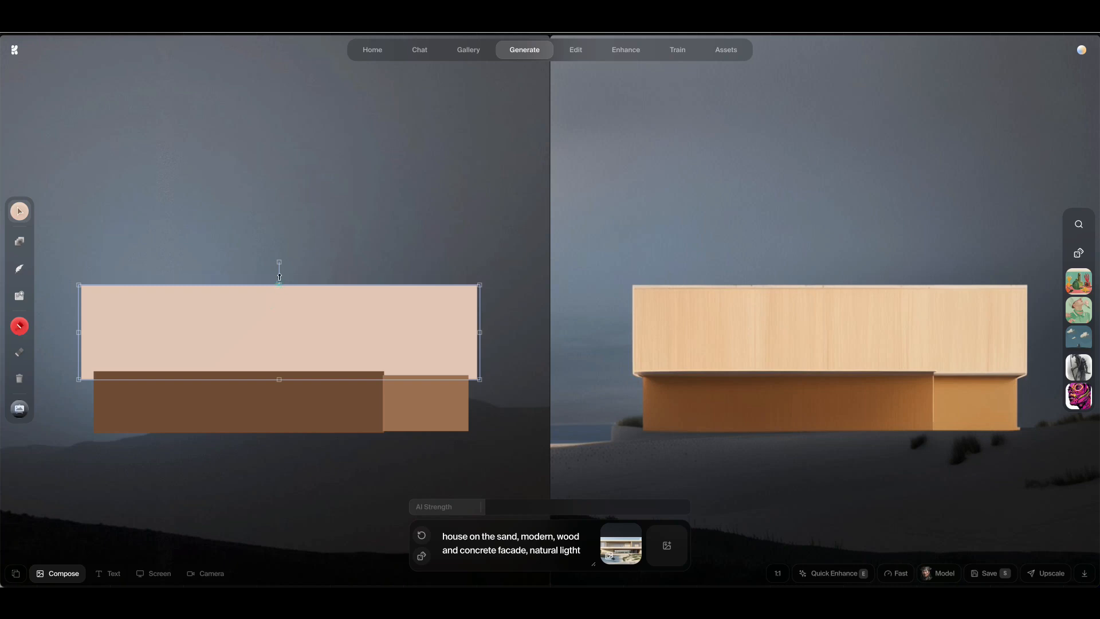
{"action": "left_click_drag", "start_coordinate": [279, 278], "coordinate": [279, 265]}
Draw a rectangular window on the left half of the pink upper block and recolour it pale blue.
{"action": "left_click", "coordinate": [19, 241]}
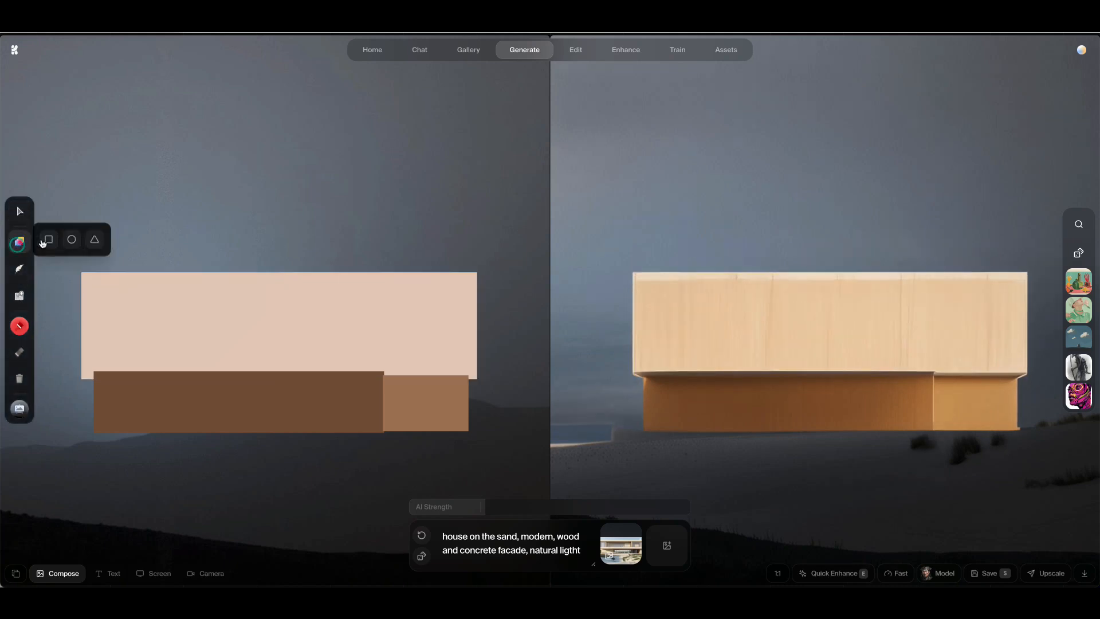
{"action": "left_click", "coordinate": [48, 239]}
{"action": "left_click_drag", "start_coordinate": [107, 288], "coordinate": [275, 354]}
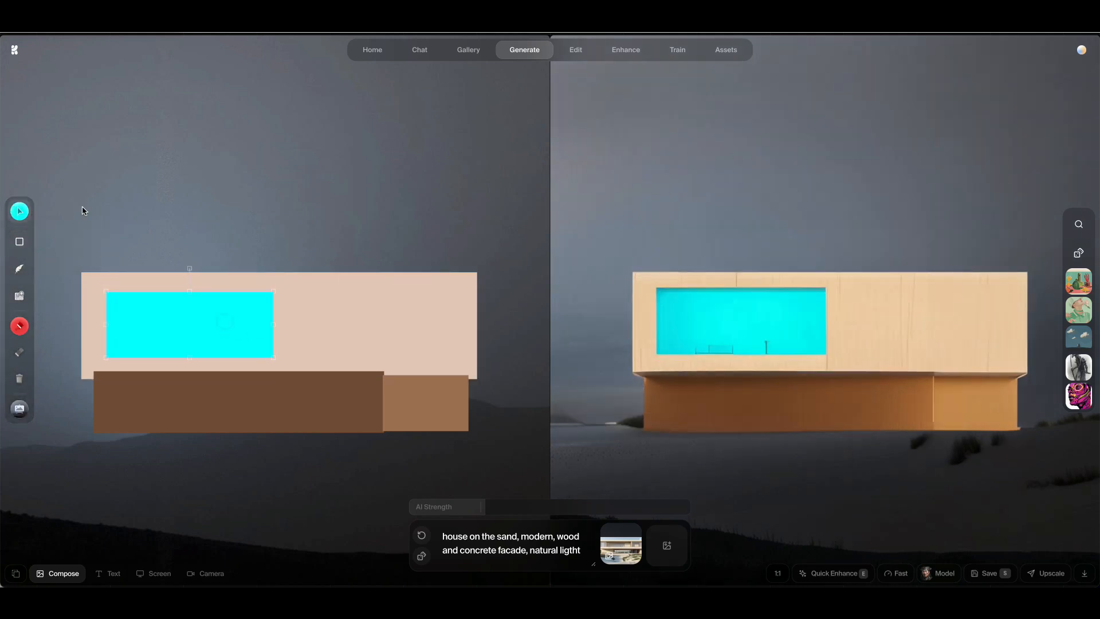
{"action": "left_click", "coordinate": [20, 211]}
{"action": "left_click", "coordinate": [56, 162]}
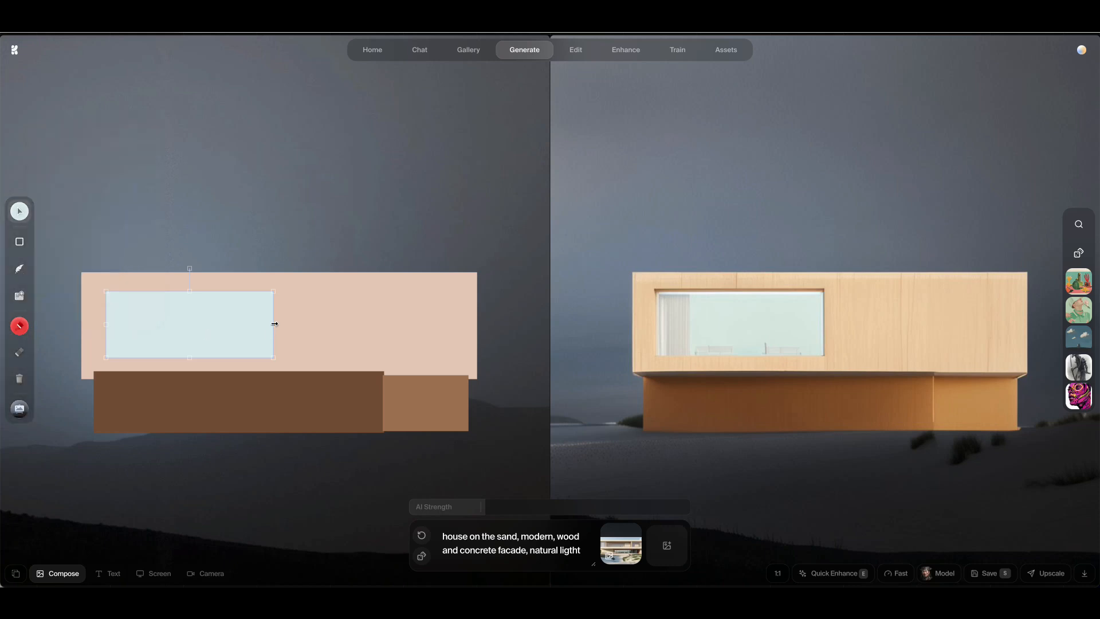
Widen the pale blue window across most of the upper block and raise the AI Strength beyond 71.
{"action": "left_click_drag", "start_coordinate": [274, 324], "coordinate": [391, 324]}
{"action": "left_click", "coordinate": [394, 324]}
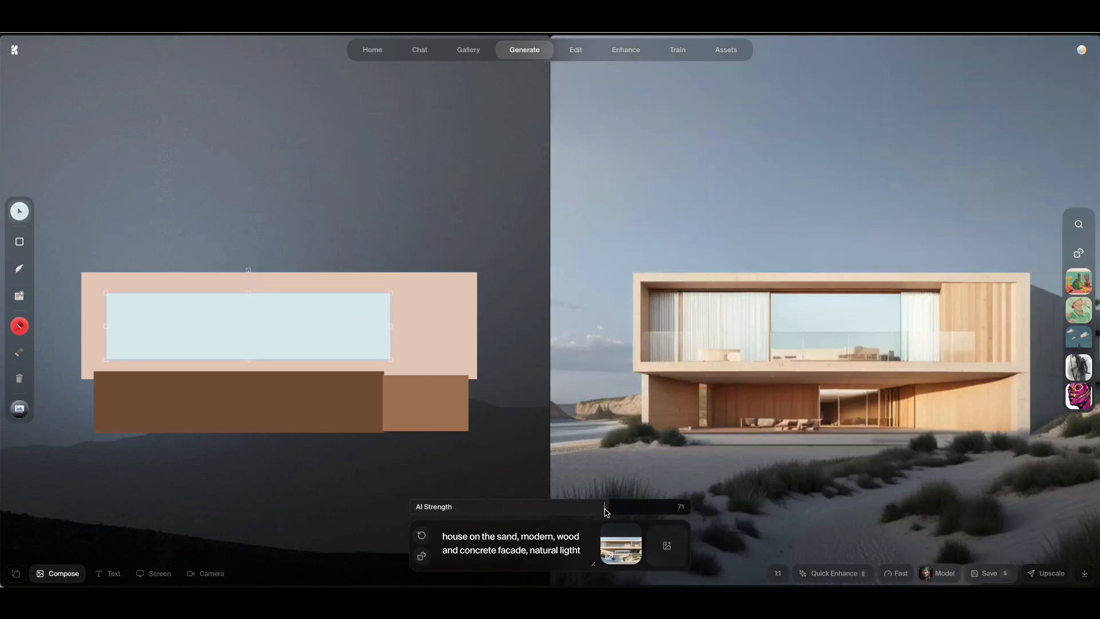
{"action": "mouse_move", "coordinate": [608, 513]}
{"action": "left_mouse_down"}
{"action": "mouse_move", "coordinate": [650, 513]}
{"action": "mouse_move", "coordinate": [622, 513]}
{"action": "left_mouse_up"}
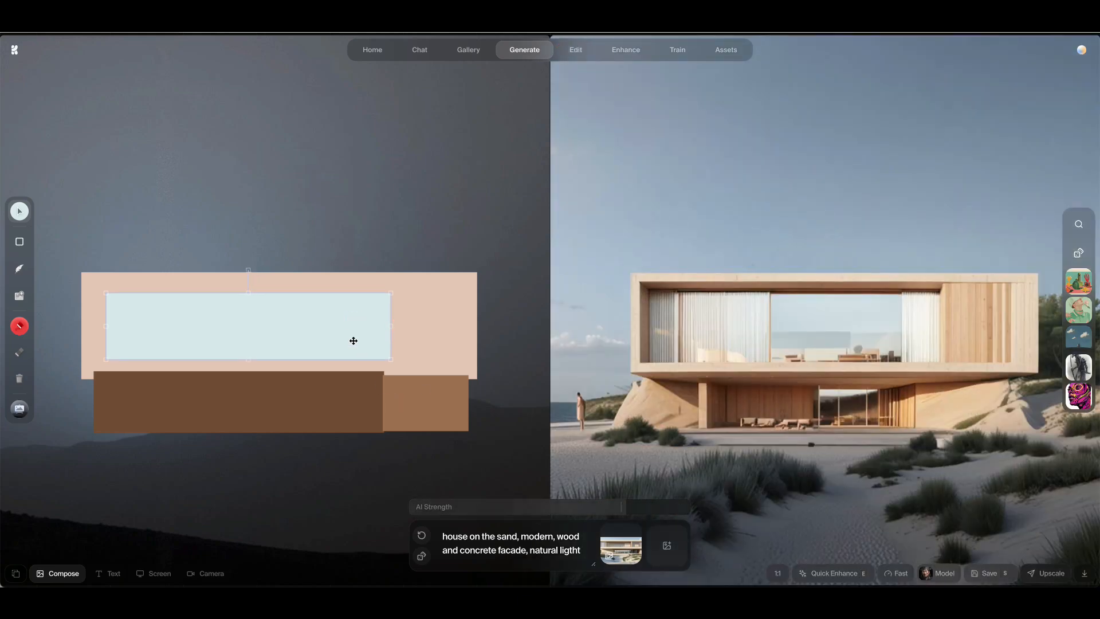
Shorten the pale blue window and place it in the upper block's right half, then slightly adjust the dark brown base block's top edge.
{"action": "mouse_move", "coordinate": [388, 330]}
{"action": "left_mouse_down"}
{"action": "mouse_move", "coordinate": [248, 322]}
{"action": "mouse_move", "coordinate": [395, 319]}
{"action": "left_mouse_up"}
{"action": "left_click", "coordinate": [261, 388]}
{"action": "left_click_drag", "start_coordinate": [238, 372], "coordinate": [239, 373]}
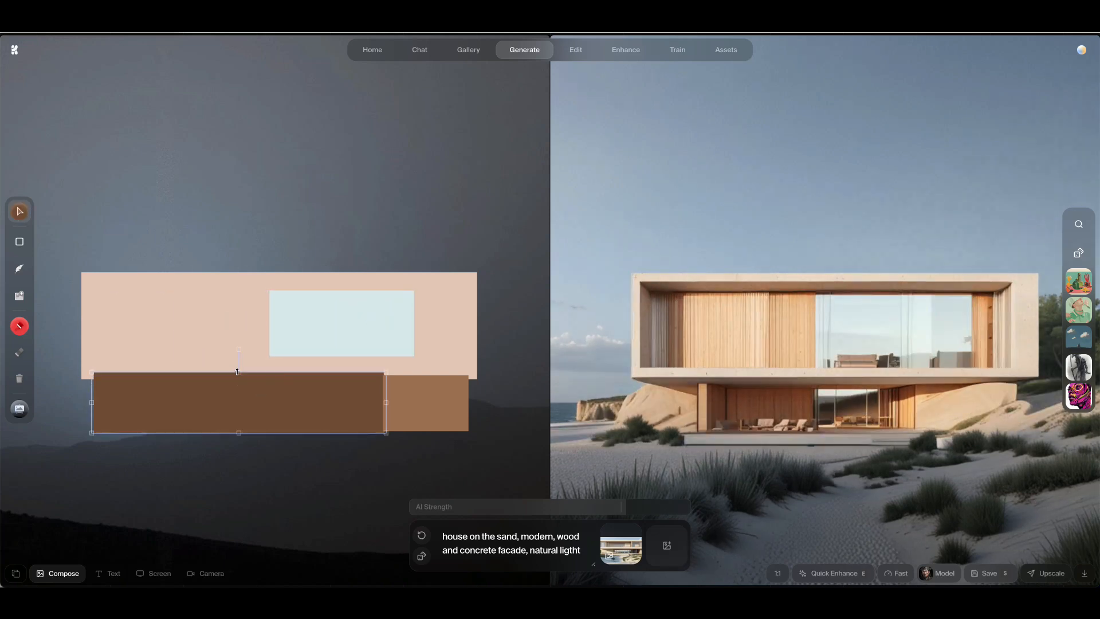
Replace the photo background with a solid pale cream colour.
{"action": "left_click", "coordinate": [19, 409]}
{"action": "left_click", "coordinate": [60, 202]}
{"action": "mouse_move", "coordinate": [75, 248]}
{"action": "left_mouse_down"}
{"action": "mouse_move", "coordinate": [91, 247]}
{"action": "mouse_move", "coordinate": [81, 241]}
{"action": "left_mouse_up"}
{"action": "left_click", "coordinate": [92, 375]}
{"action": "left_click", "coordinate": [200, 146]}
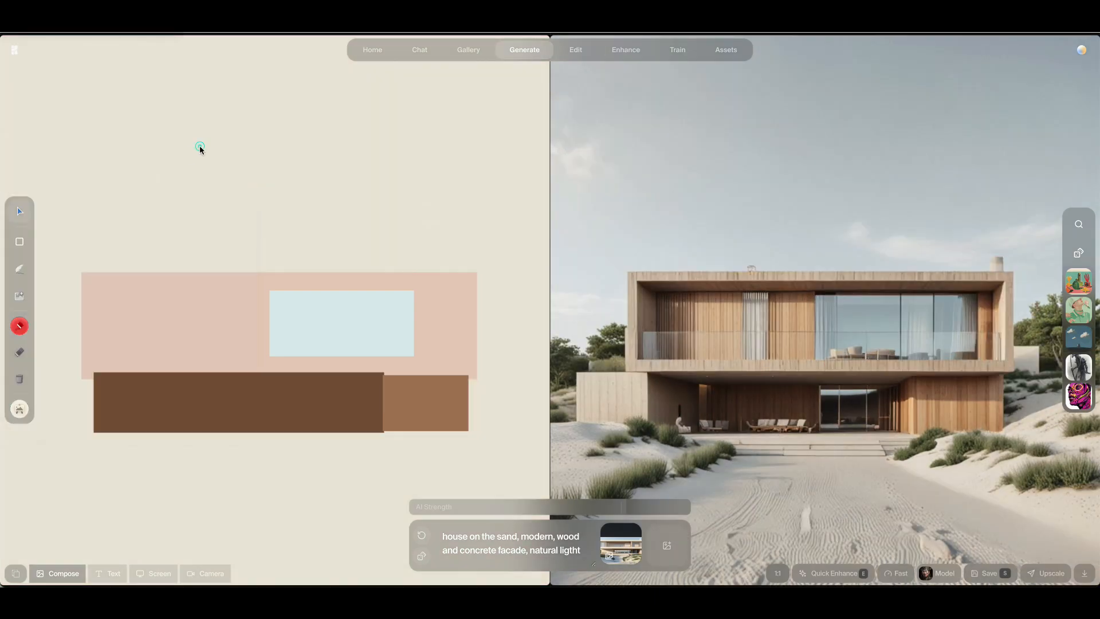
Widen the pale blue window leftward, then split the glazing into a wide left window and a narrower right window on the pink upper block.
{"action": "left_click_drag", "start_coordinate": [267, 325], "coordinate": [121, 323]}
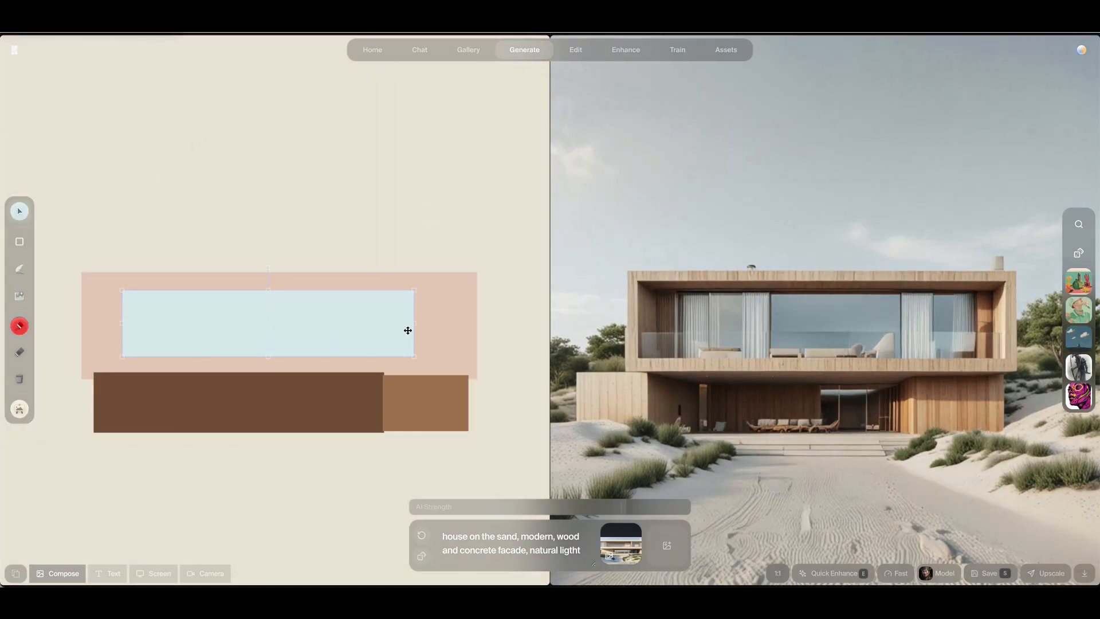
{"action": "left_click_drag", "start_coordinate": [353, 323], "coordinate": [200, 327]}
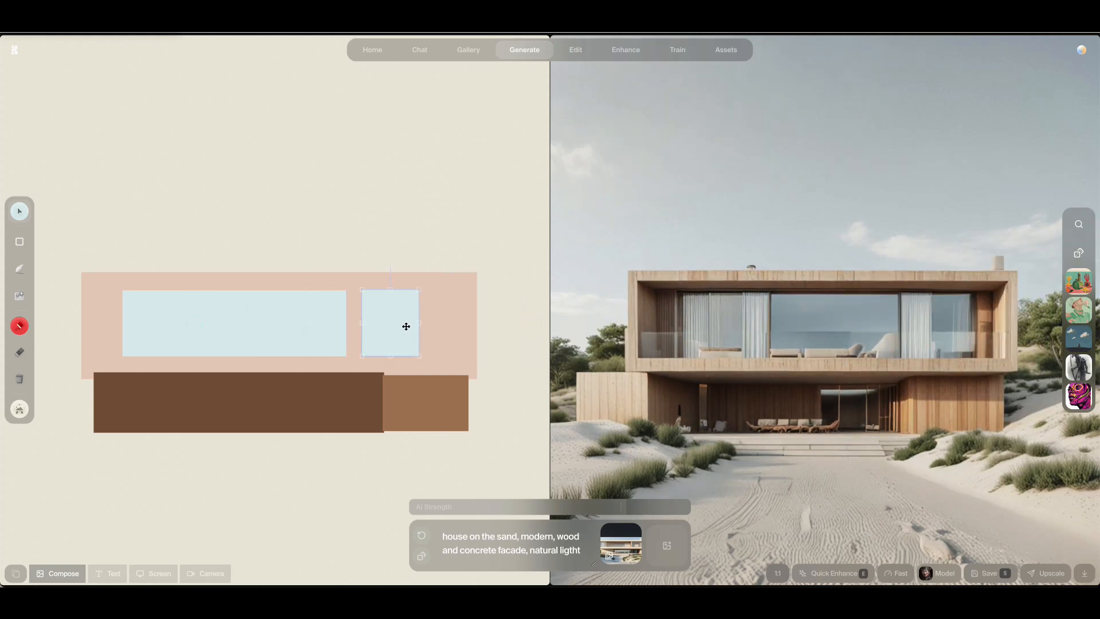
{"action": "left_click_drag", "start_coordinate": [450, 324], "coordinate": [452, 324]}
{"action": "left_click_drag", "start_coordinate": [420, 319], "coordinate": [437, 320]}
{"action": "left_click_drag", "start_coordinate": [301, 320], "coordinate": [275, 320]}
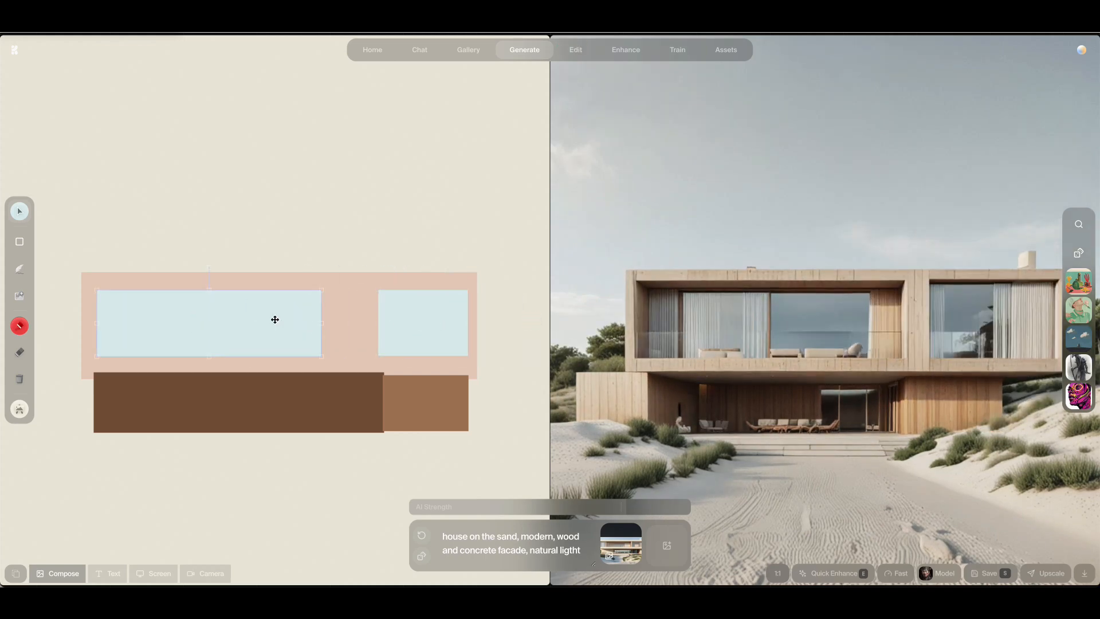
Enlarge the dark brown base block downward and extend the lighter brown block beside it to the right.
{"action": "left_click_drag", "start_coordinate": [252, 423], "coordinate": [237, 452]}
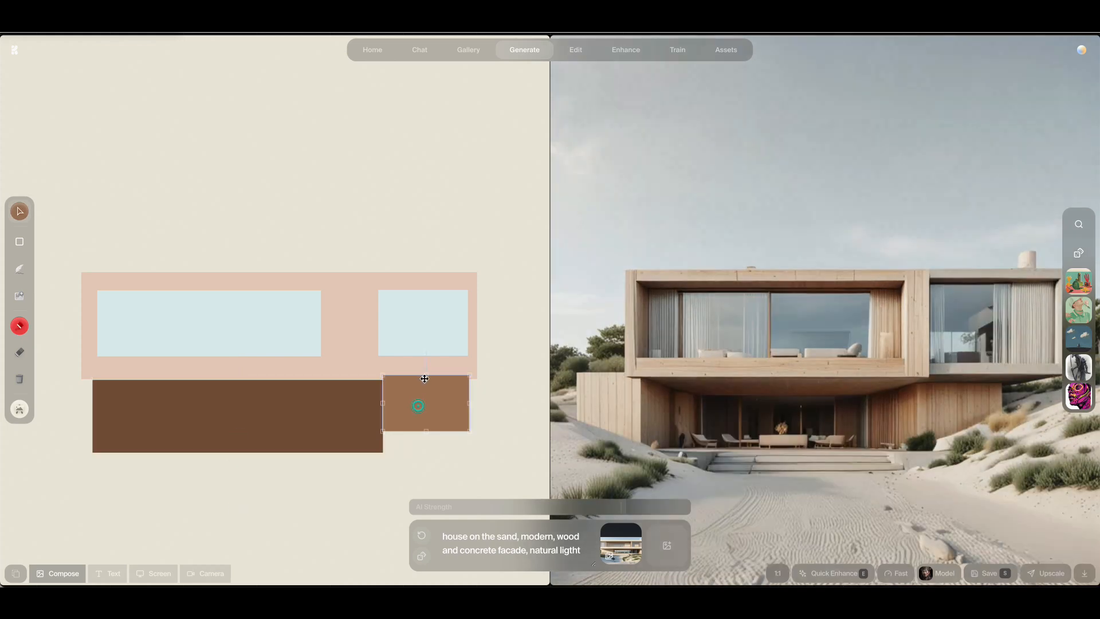
{"action": "left_click_drag", "start_coordinate": [426, 377], "coordinate": [528, 405]}
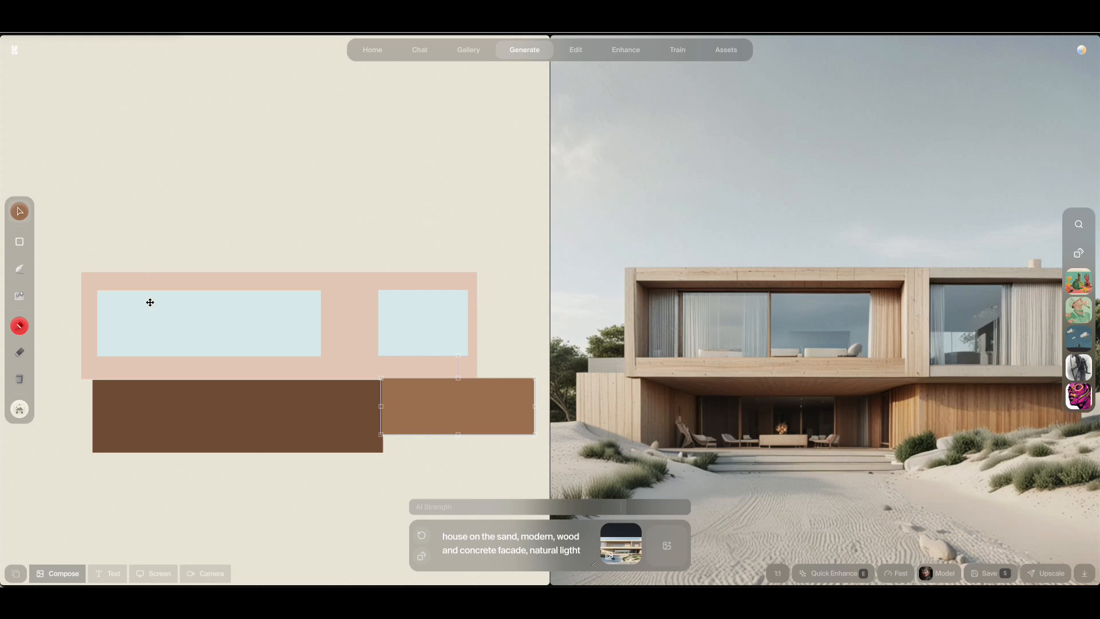
Shorten the left pale blue window and stretch a copy of it into a long, thin roof slab above the upper block.
{"action": "left_click_drag", "start_coordinate": [321, 328], "coordinate": [235, 325]}
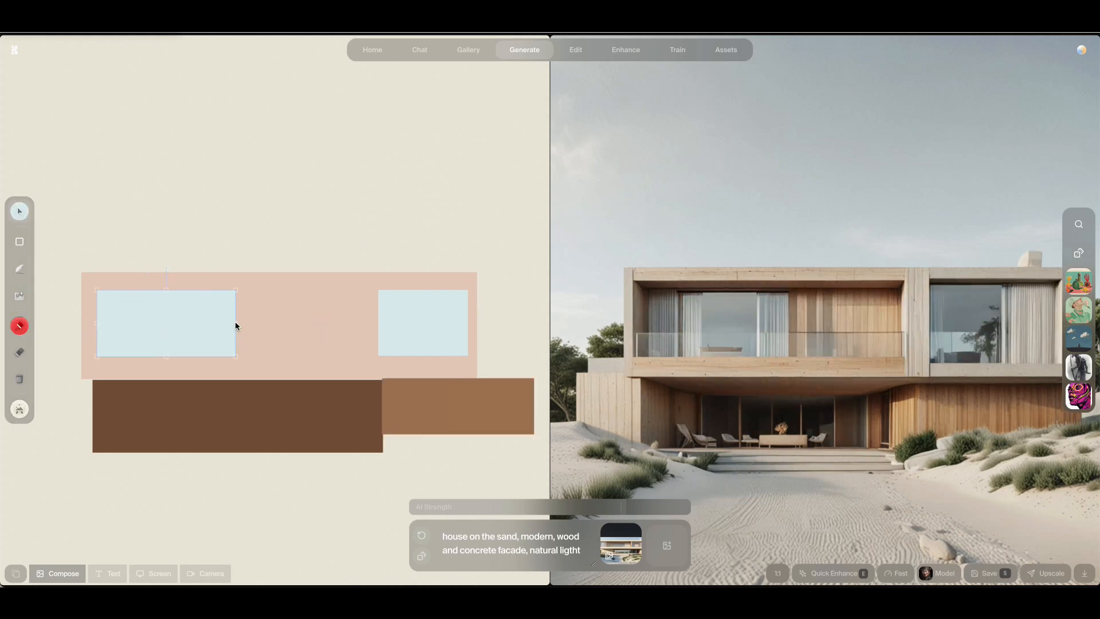
{"action": "left_click_drag", "start_coordinate": [190, 294], "coordinate": [166, 207]}
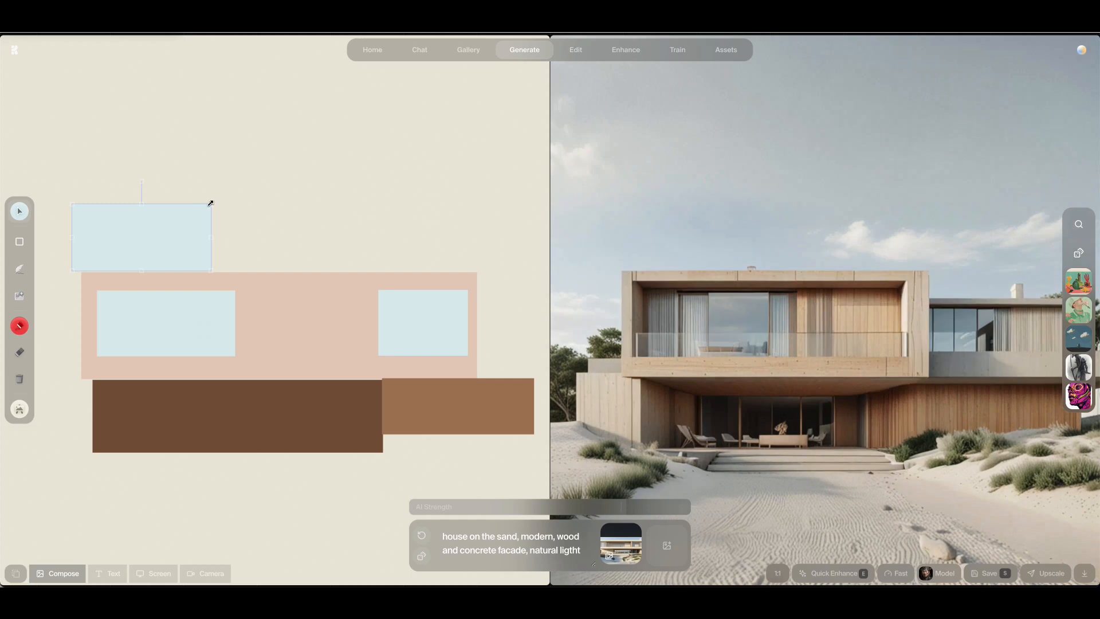
{"action": "left_click_drag", "start_coordinate": [497, 217], "coordinate": [461, 144]}
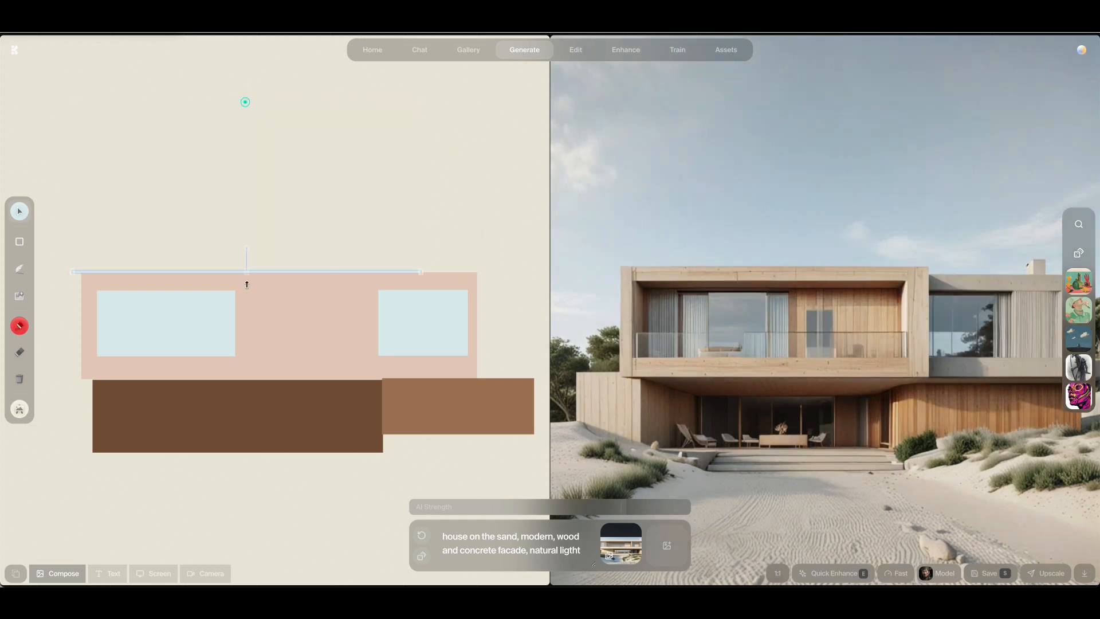
{"action": "left_click_drag", "start_coordinate": [247, 285], "coordinate": [247, 252]}
Recolour the roof slab orange-red and lengthen it past the right edge of the pink upper block.
{"action": "mouse_move", "coordinate": [21, 212]}
{"action": "left_click", "coordinate": [54, 196]}
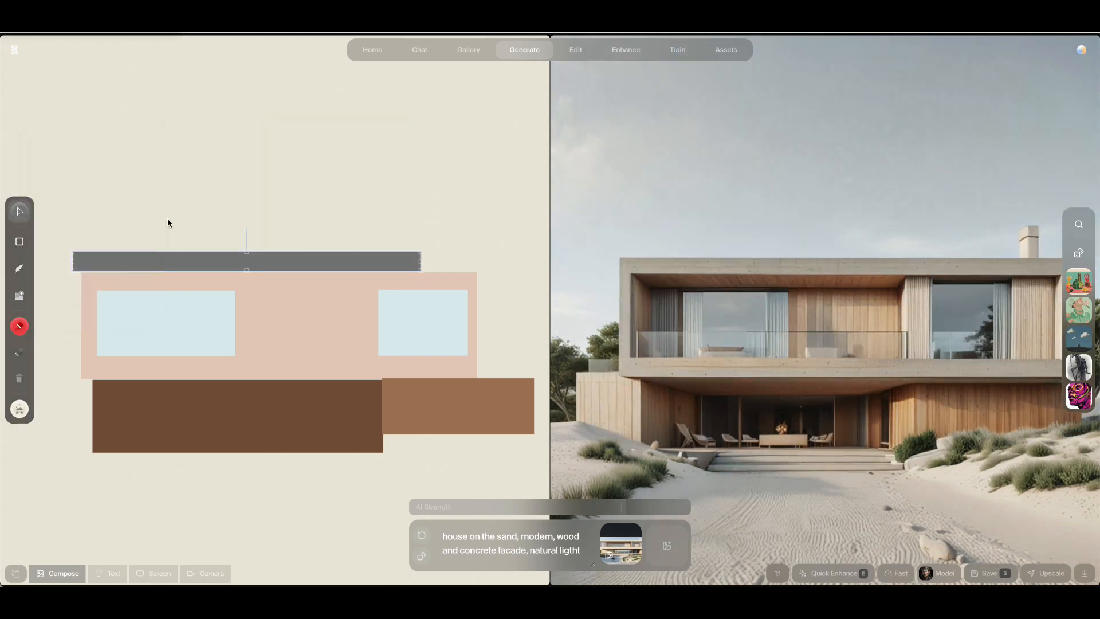
{"action": "left_click", "coordinate": [54, 264]}
{"action": "left_click", "coordinate": [114, 174]}
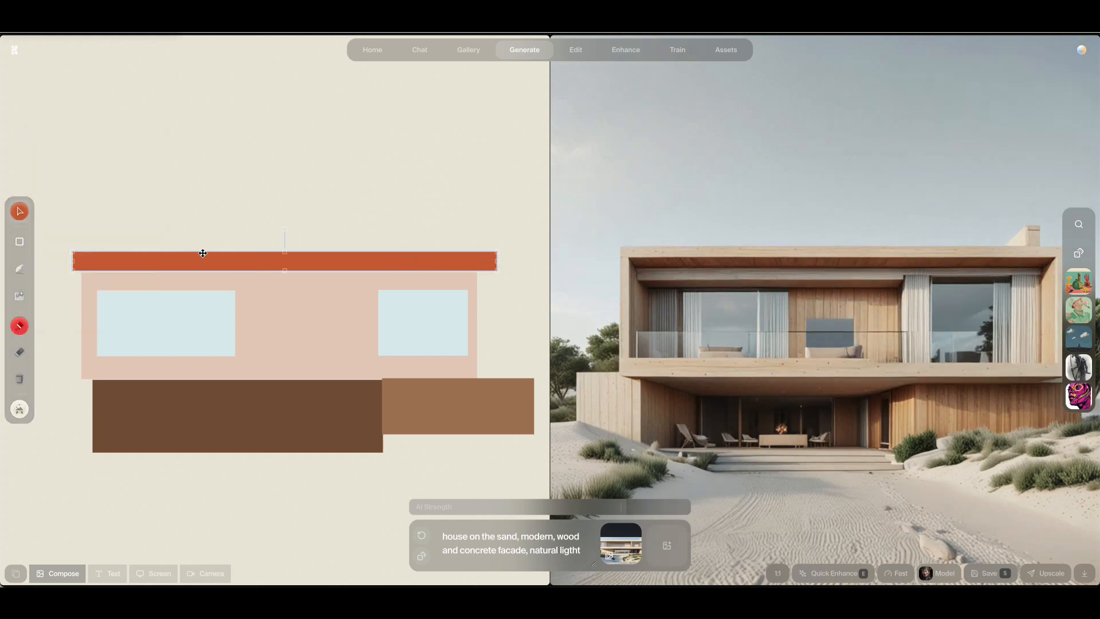
Turn the orange-red slab into a shorter, taller rectangle and place it in front of the light brown block on the lower right.
{"action": "left_click_drag", "start_coordinate": [497, 255], "coordinate": [263, 258]}
{"action": "left_click_drag", "start_coordinate": [167, 252], "coordinate": [364, 398]}
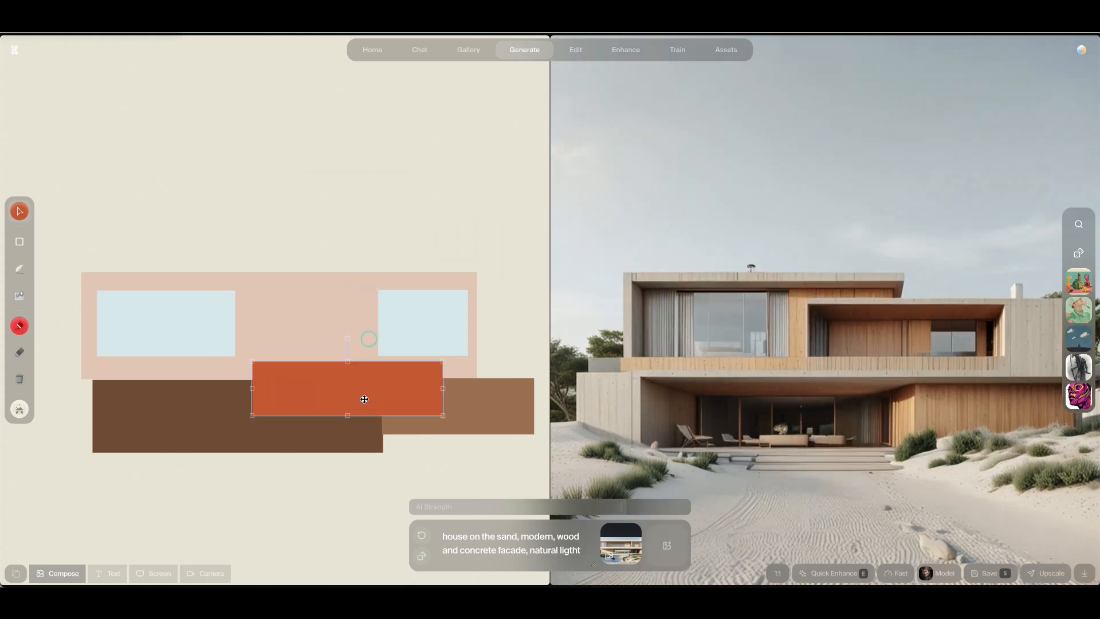
{"action": "left_click_drag", "start_coordinate": [359, 454], "coordinate": [459, 458]}
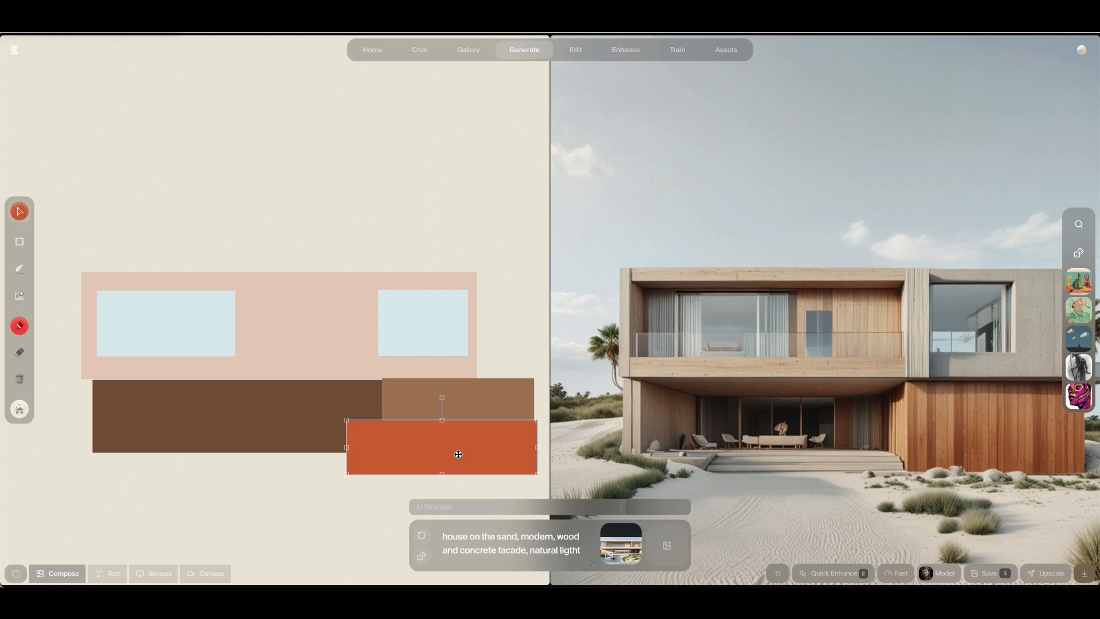
Widen the right pale blue window leftward across the pink upper block.
{"action": "scroll", "coordinate": [380, 232], "scroll_direction": "down", "scroll_amount": 5}
{"action": "scroll", "coordinate": [380, 232], "scroll_direction": "up", "scroll_amount": 2}
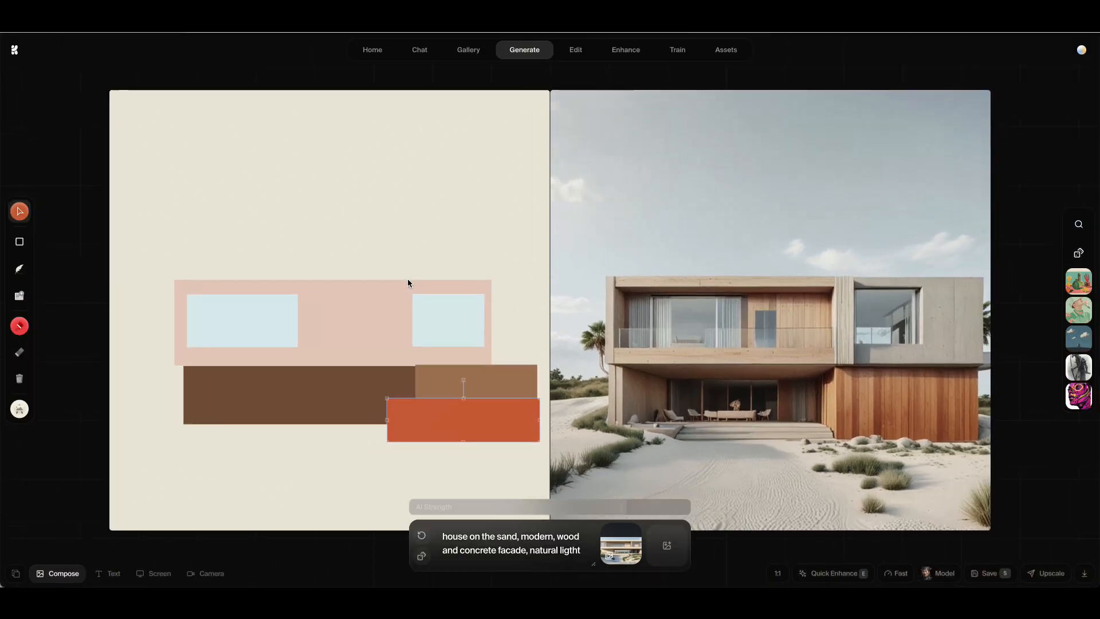
{"action": "scroll", "coordinate": [407, 279], "scroll_direction": "down", "scroll_amount": 4}
{"action": "left_click", "coordinate": [485, 331]}
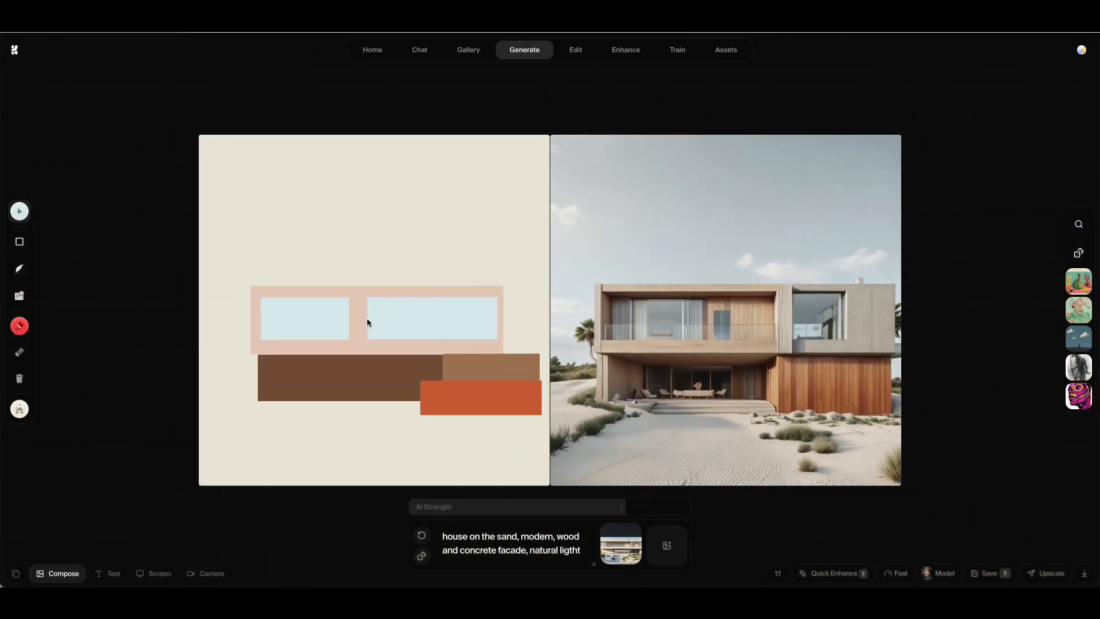
Reshape the orange-red rectangle into a tall vertical block at the house's left end and raise its top above the roofline.
{"action": "left_click_drag", "start_coordinate": [482, 402], "coordinate": [371, 222]}
{"action": "left_click_drag", "start_coordinate": [372, 262], "coordinate": [276, 348]}
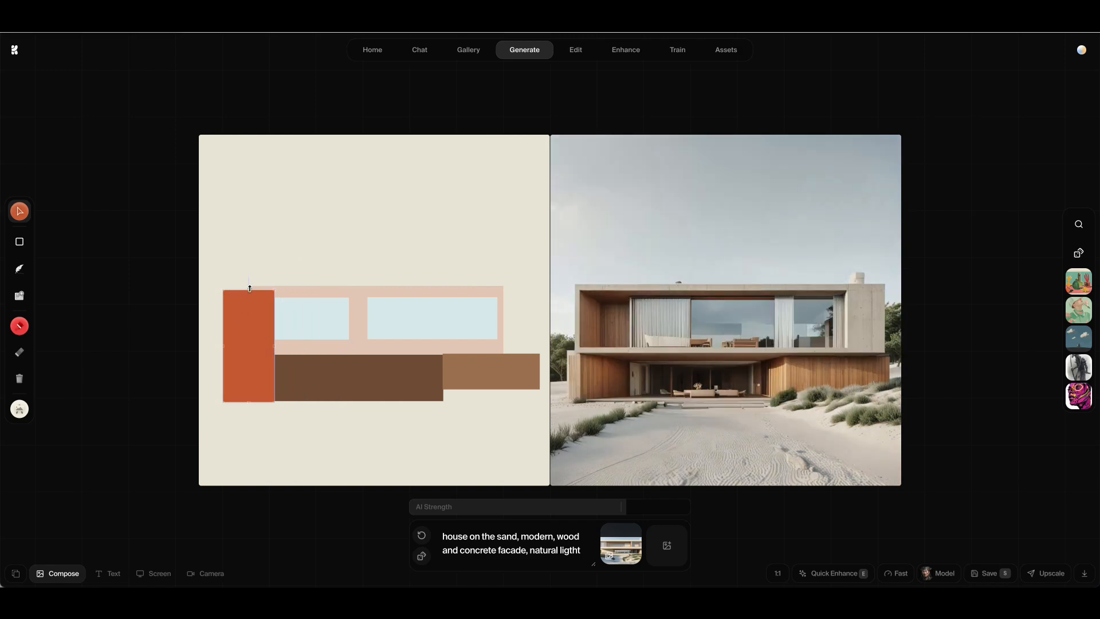
{"action": "left_click_drag", "start_coordinate": [250, 289], "coordinate": [250, 232]}
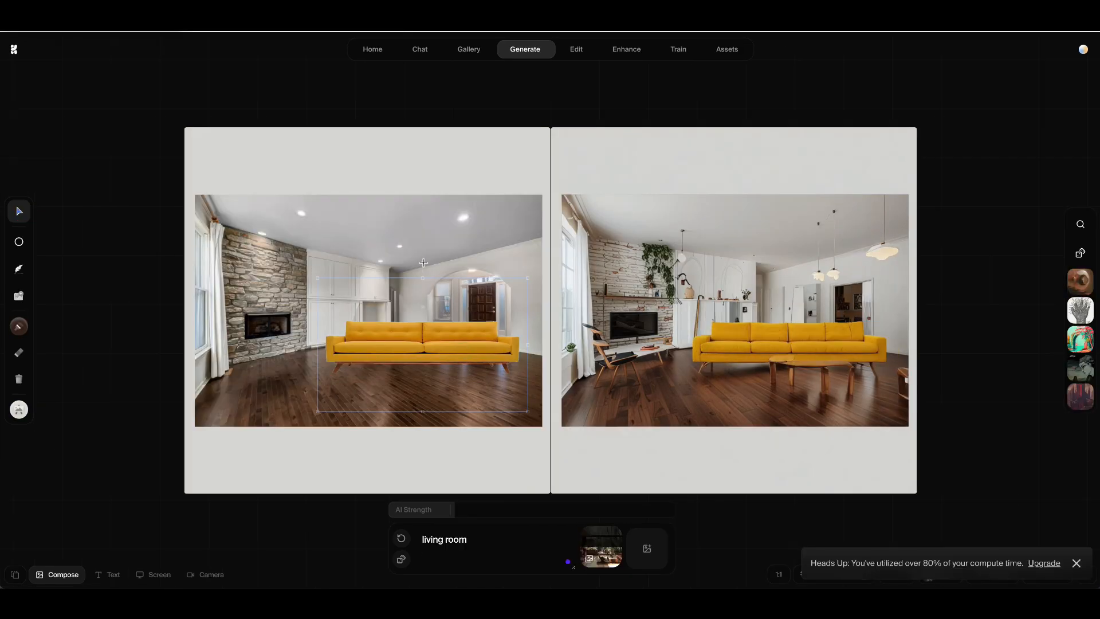
Move the yellow sofa slightly higher in the living room photo.
{"action": "left_click_drag", "start_coordinate": [496, 318], "coordinate": [484, 270]}
{"action": "key", "text": "ctrl+z"}
{"action": "left_click_drag", "start_coordinate": [425, 337], "coordinate": [428, 334]}
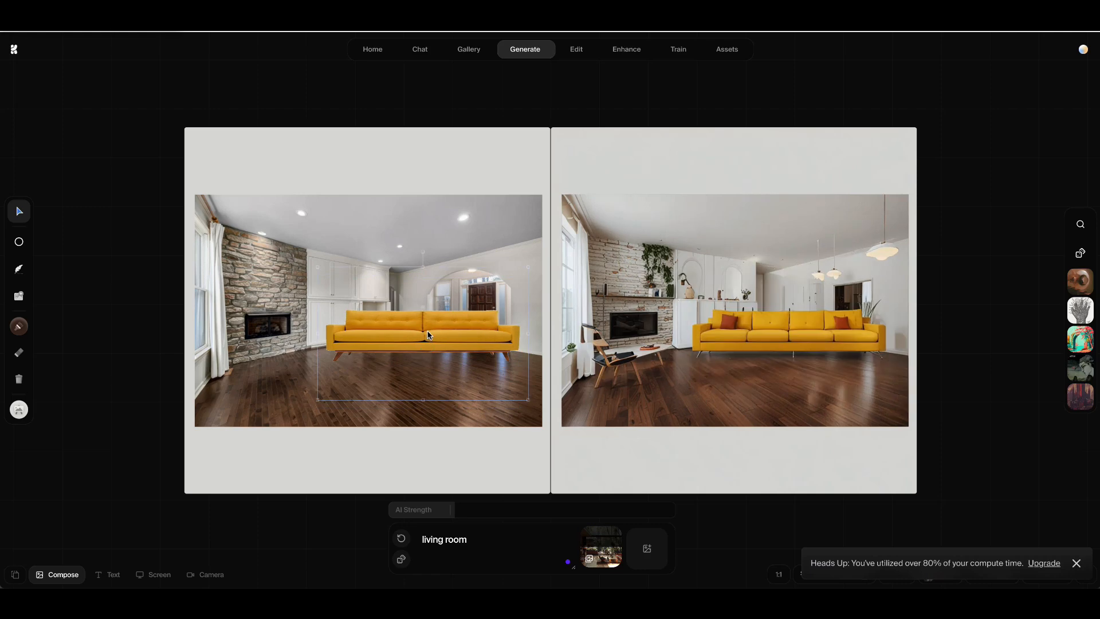
Delete the yellow sofa from the living room photo and readjust the reference image's strength.
{"action": "left_click_drag", "start_coordinate": [525, 342], "coordinate": [479, 343]}
{"action": "key", "text": "Delete"}
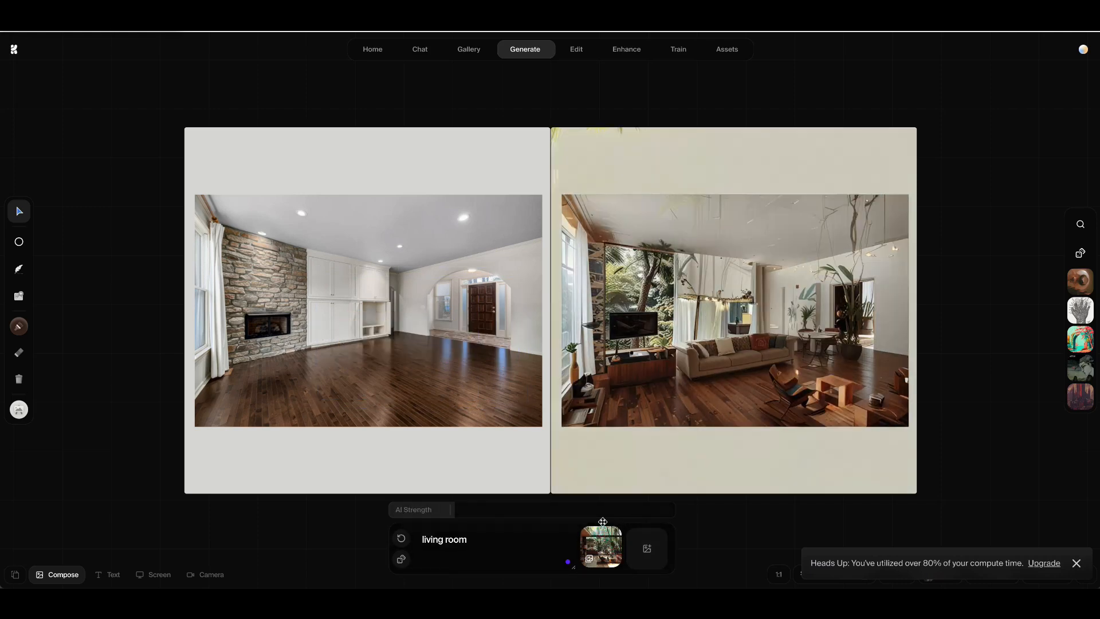
{"action": "left_click_drag", "start_coordinate": [603, 536], "coordinate": [602, 543]}
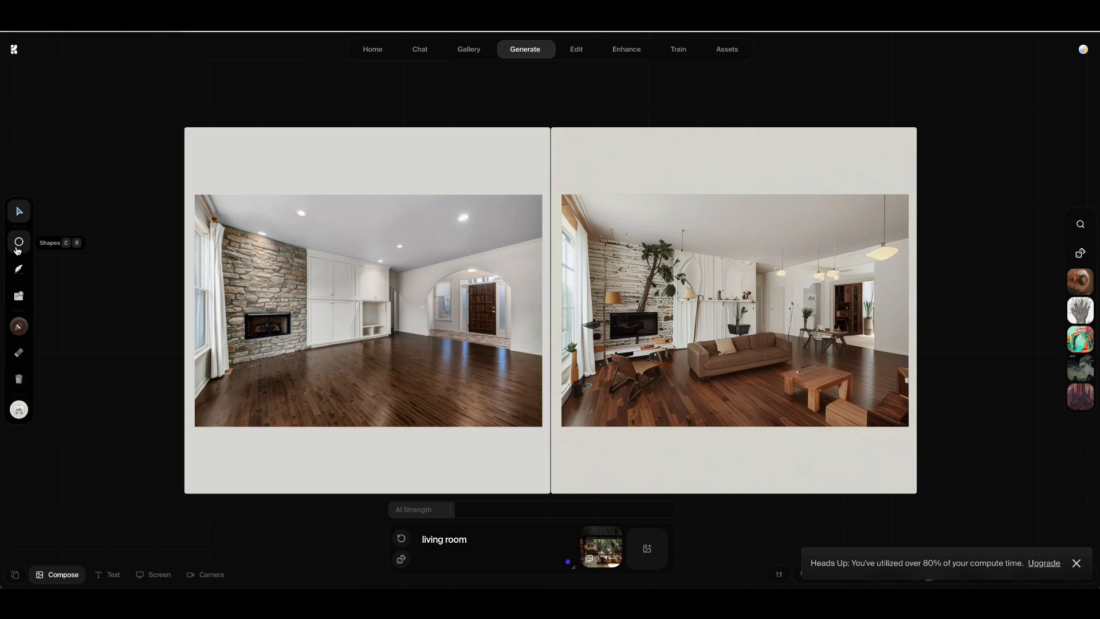
Paint a rough dark brown sofa silhouette with legs in the middle of the living room floor.
{"action": "left_click", "coordinate": [19, 326]}
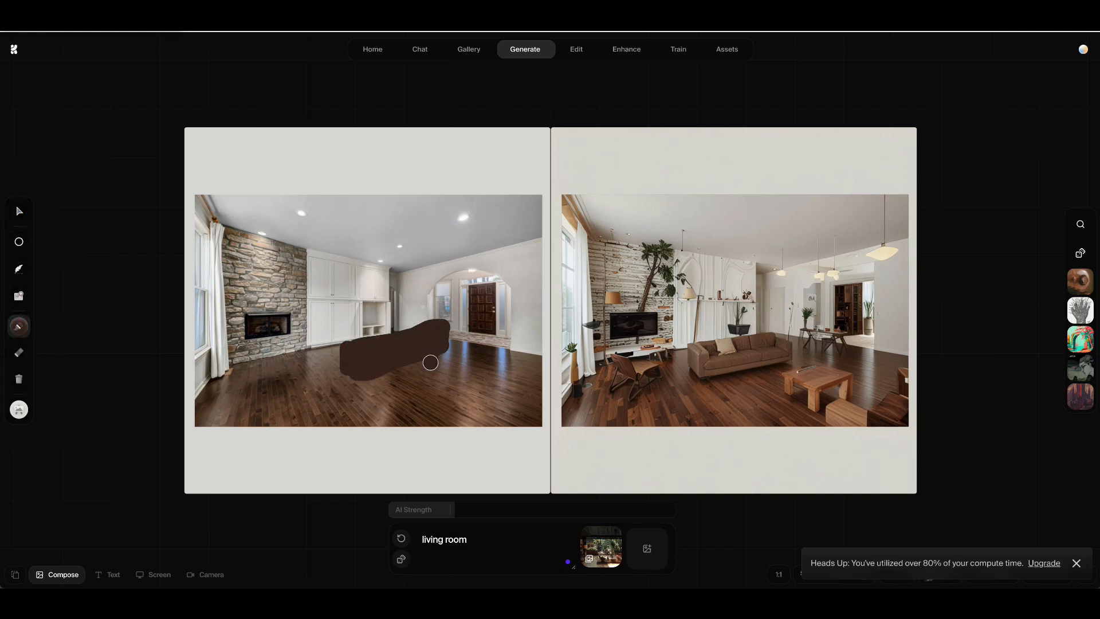
{"action": "left_click_drag", "start_coordinate": [431, 363], "coordinate": [379, 382]}
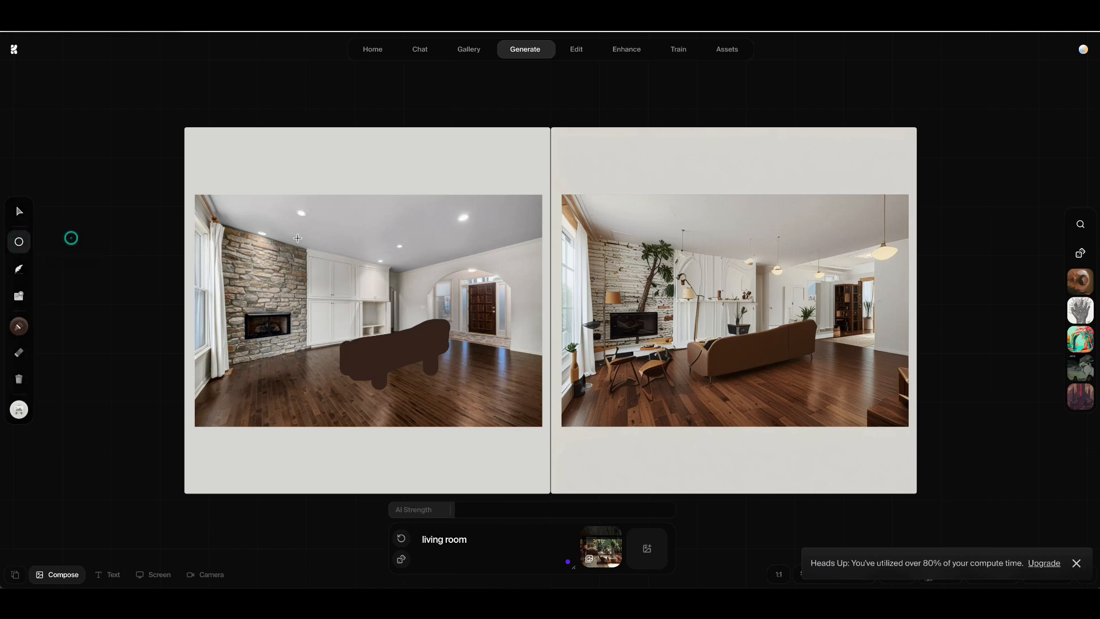
Draw a circle below the living room ceiling as a lamp, recolour it warm off-white and make it smaller.
{"action": "left_click_drag", "start_coordinate": [298, 238], "coordinate": [395, 293]}
{"action": "left_click", "coordinate": [19, 211]}
{"action": "left_click", "coordinate": [59, 264]}
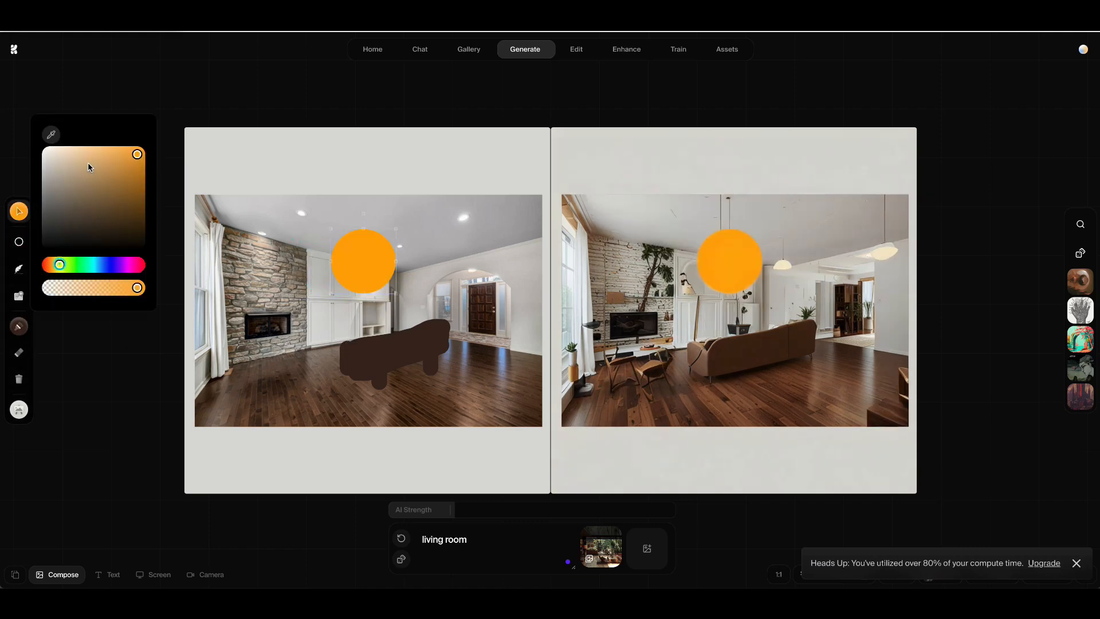
{"action": "left_click", "coordinate": [88, 163]}
{"action": "left_click", "coordinate": [54, 160]}
{"action": "left_click_drag", "start_coordinate": [331, 228], "coordinate": [369, 262]}
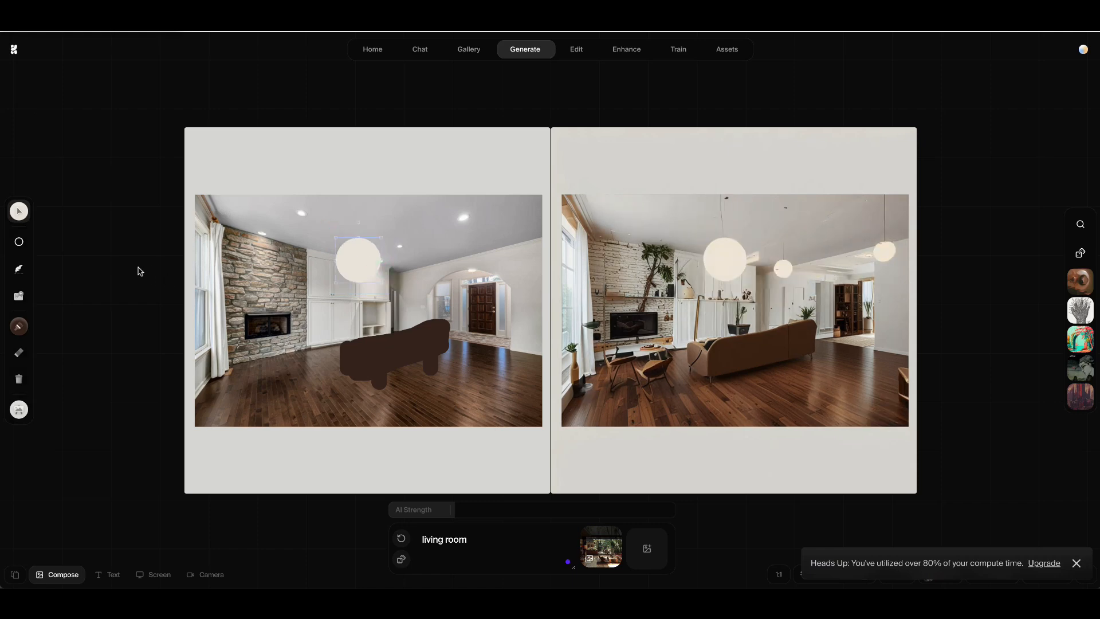
Move the painted brown sofa strokes, including the legs, to the right side of the living room floor.
{"action": "left_click_drag", "start_coordinate": [377, 375], "coordinate": [436, 397]}
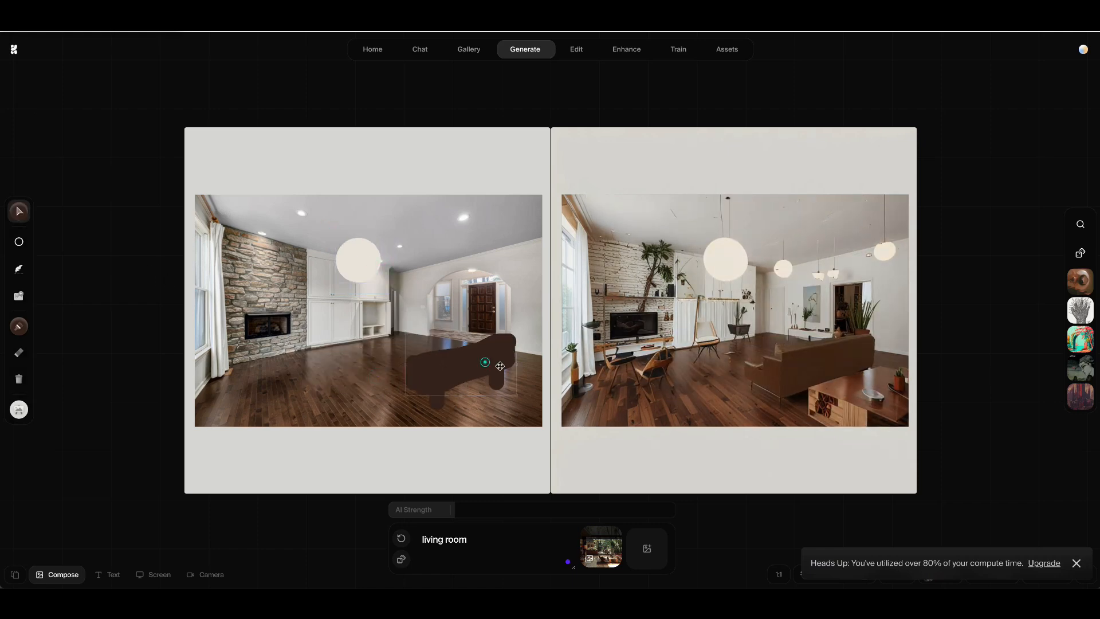
{"action": "left_click_drag", "start_coordinate": [501, 366], "coordinate": [514, 365]}
{"action": "left_click_drag", "start_coordinate": [440, 400], "coordinate": [459, 399]}
Turn the lamp circle into a flat amber ellipse on the floor and move it toward the room's front left.
{"action": "left_click_drag", "start_coordinate": [361, 269], "coordinate": [407, 348]}
{"action": "mouse_move", "coordinate": [10, 217]}
{"action": "left_click_drag", "start_coordinate": [98, 180], "coordinate": [89, 184]}
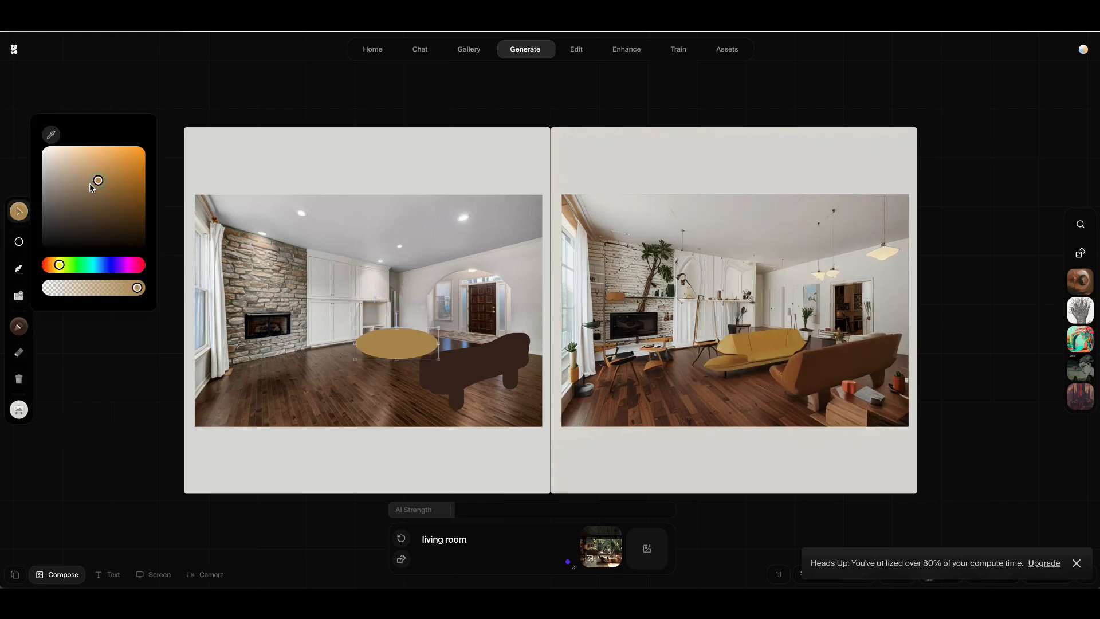
{"action": "left_click", "coordinate": [132, 174]}
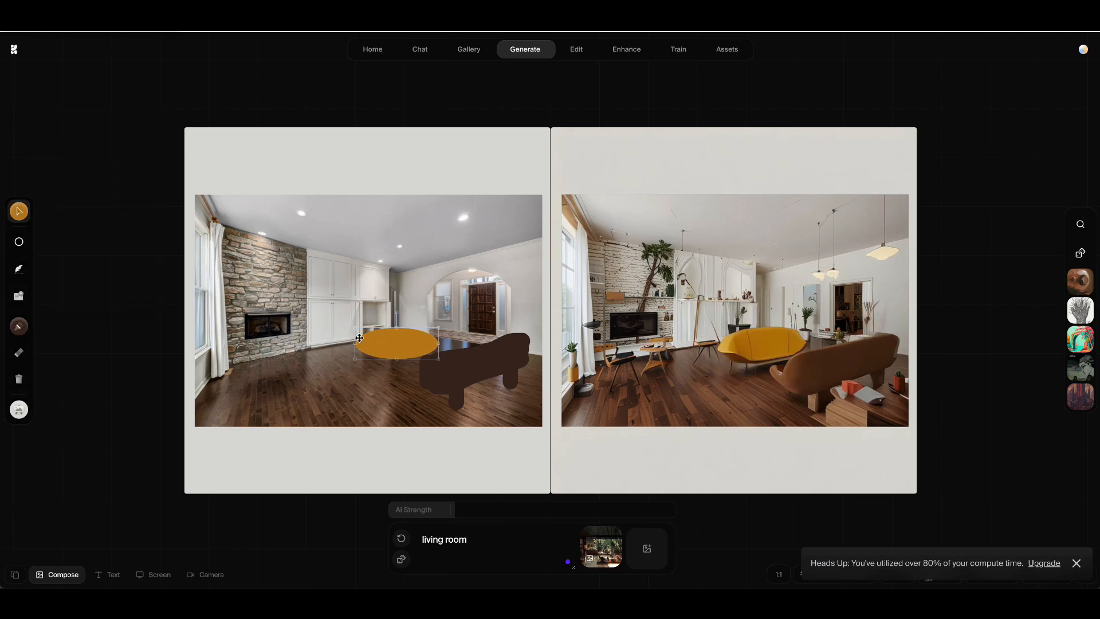
{"action": "left_click_drag", "start_coordinate": [390, 349], "coordinate": [307, 407]}
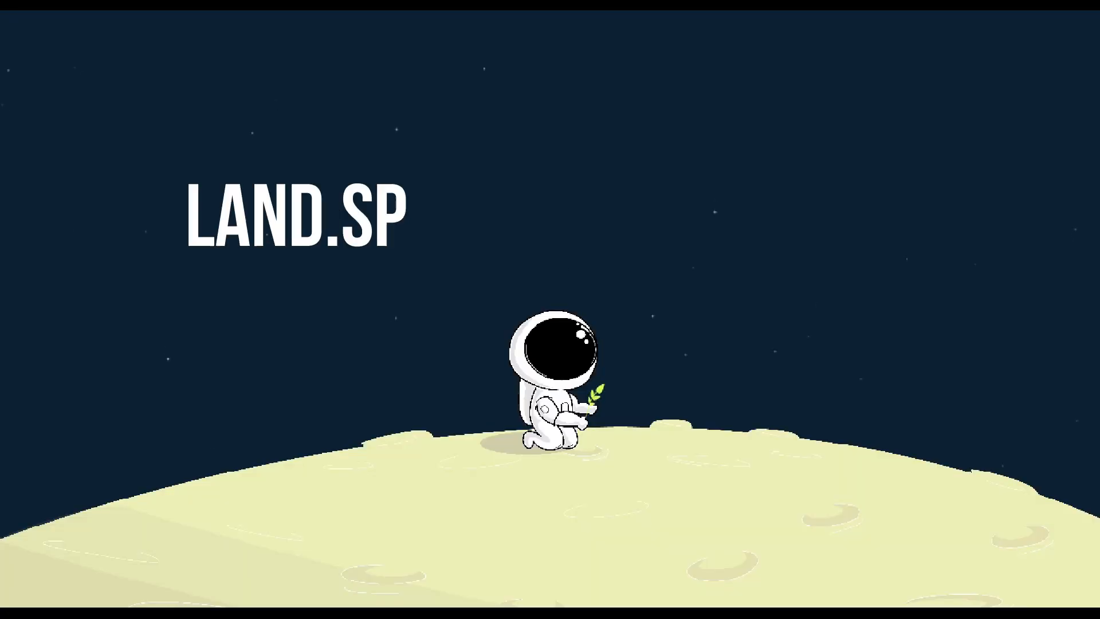